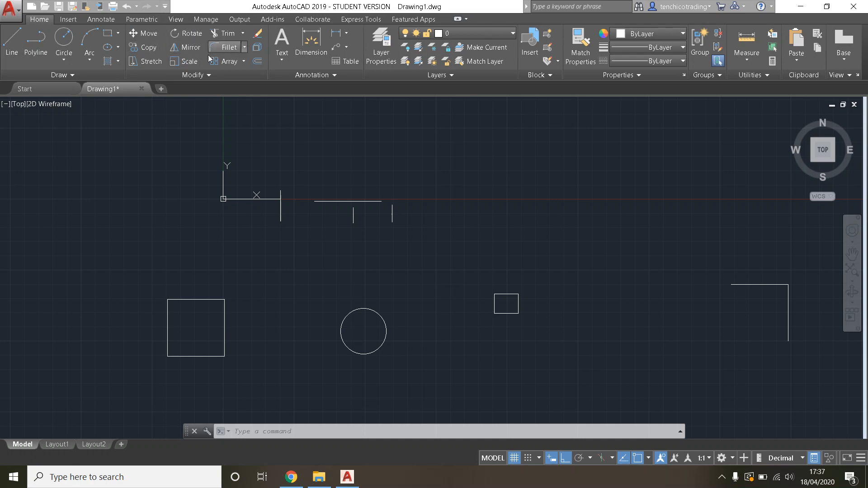
Trim off the upper part of the vertical line, using the horizontal line from the origin as the cutting edge
scroll(248, 189, up, 8)
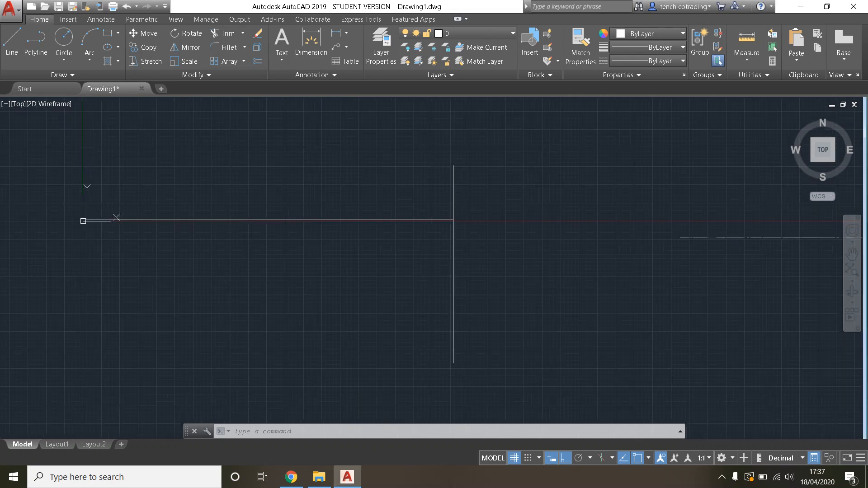
mouse_move(204, 286)
middle_down()
mouse_move(379, 282)
mouse_move(355, 290)
middle_up()
scroll(334, 288, up, 2)
scroll(379, 283, down, 2)
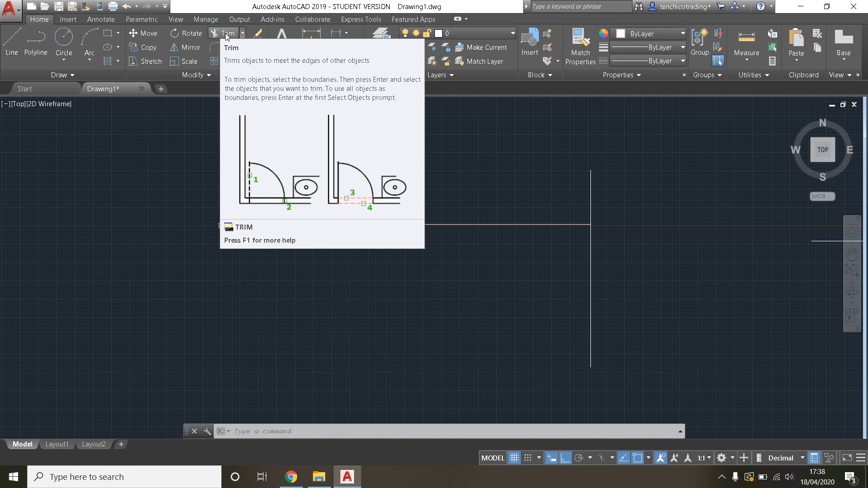
click(226, 34)
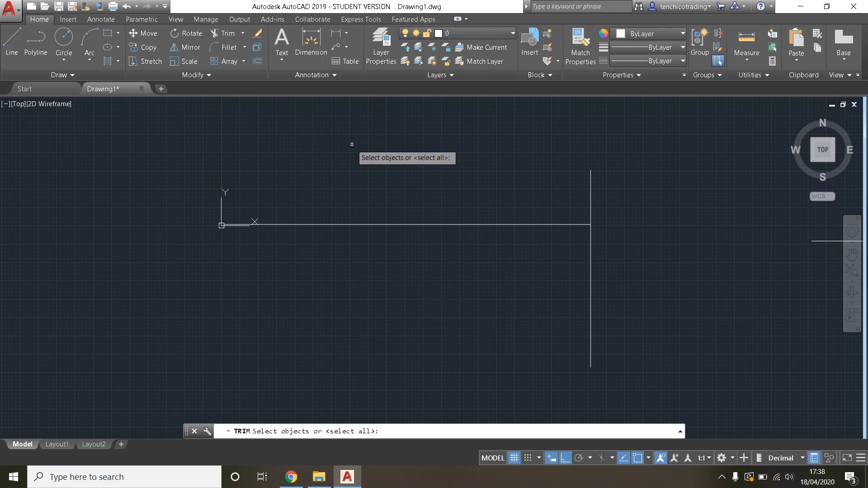
click(440, 224)
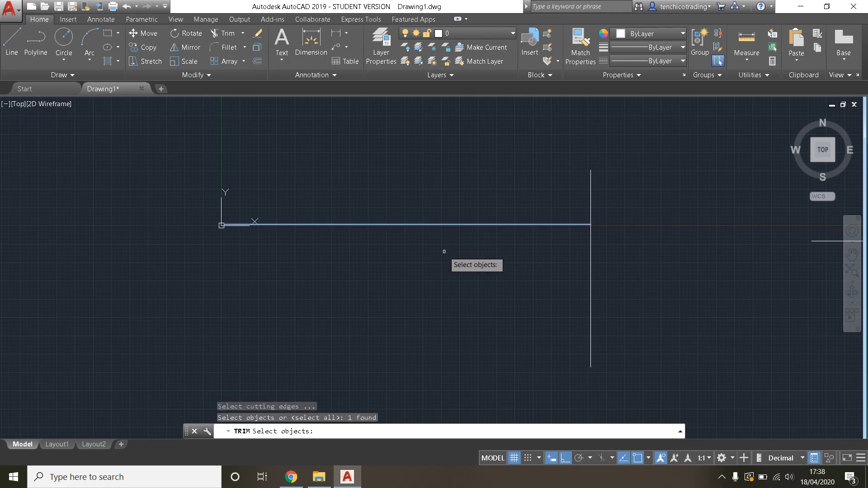
key(Return)
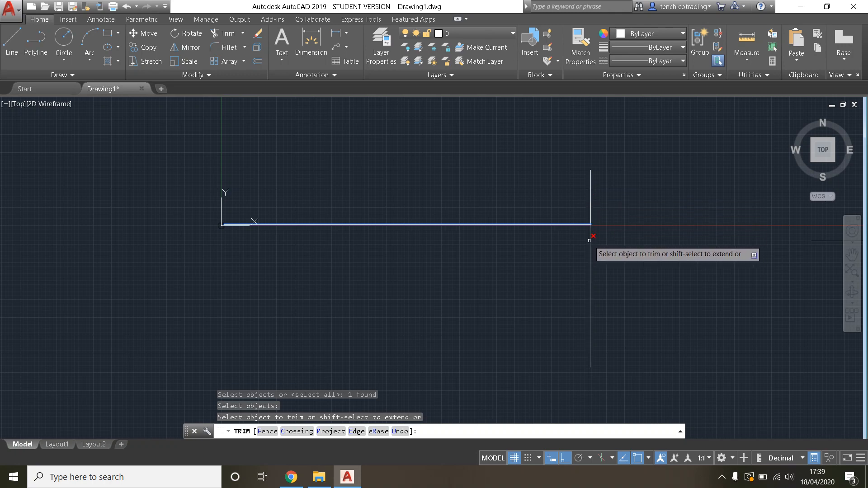
click(591, 191)
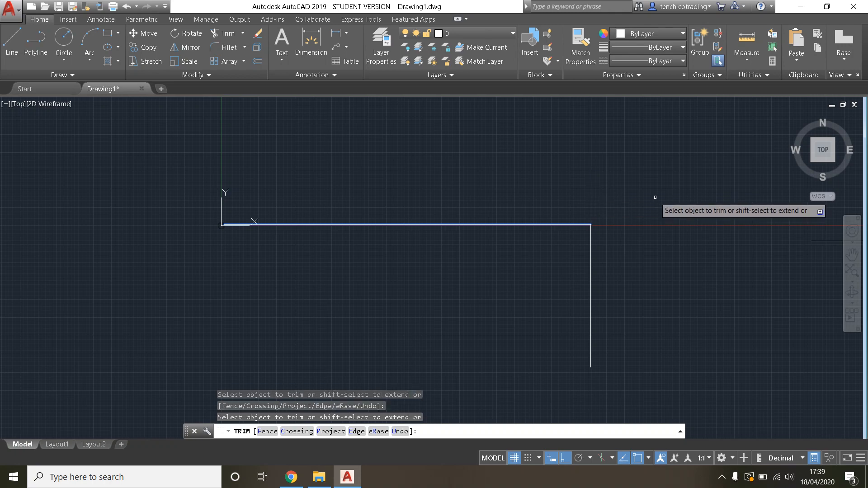
key(Escape)
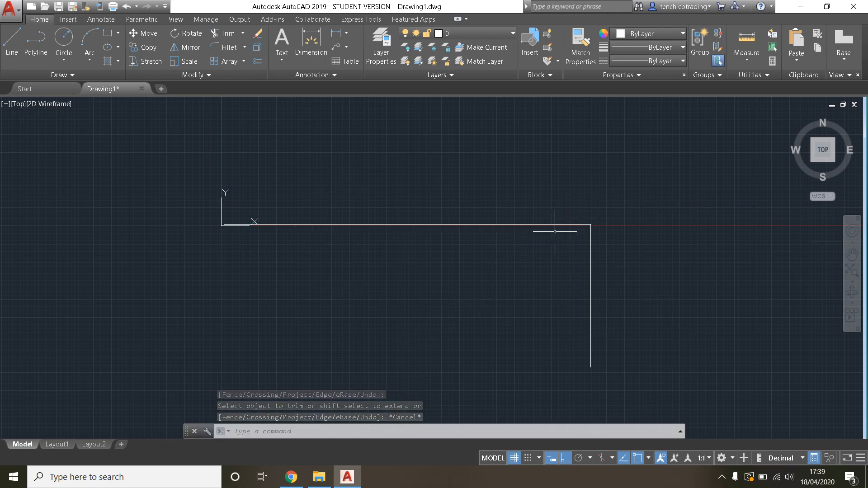
Extend the vertical line below the middle of the second horizontal line up to that line as the boundary edge
mouse_move(576, 237)
middle_down()
mouse_move(479, 231)
mouse_move(390, 248)
middle_up()
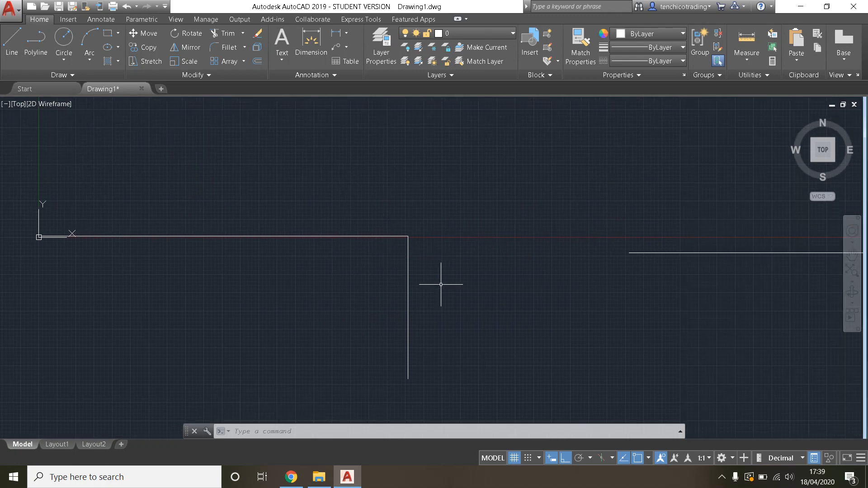
middle_drag(616, 271, 120, 257)
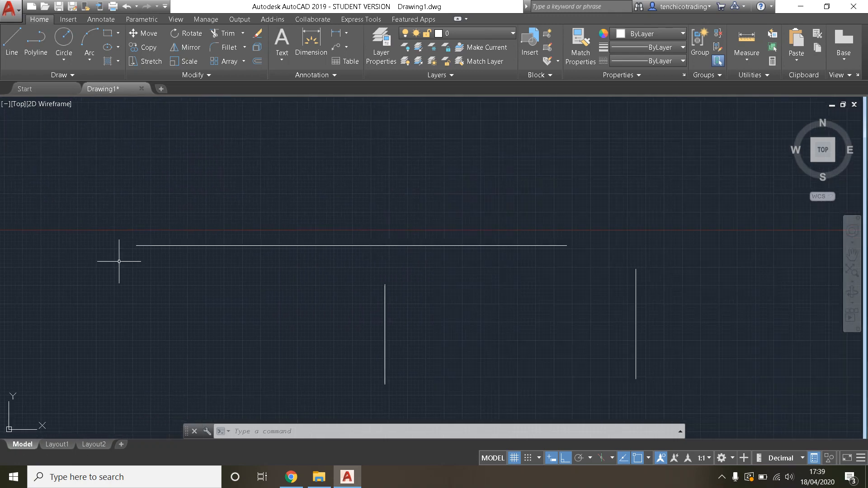
click(244, 34)
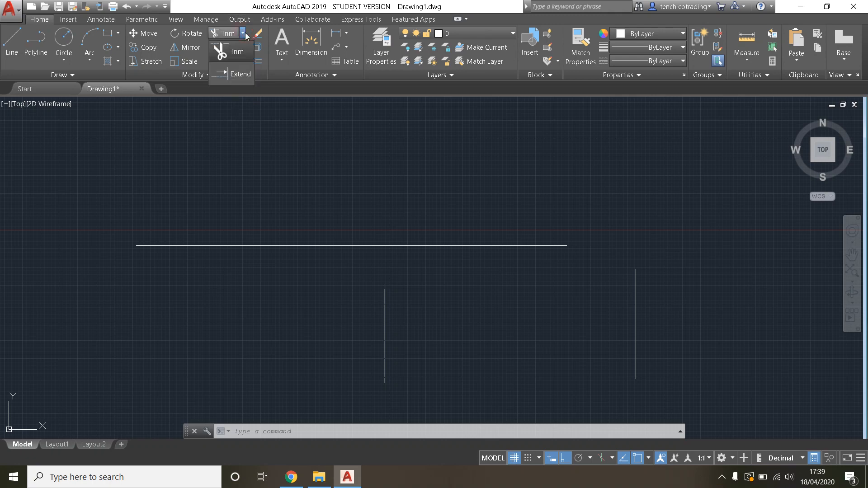
click(238, 75)
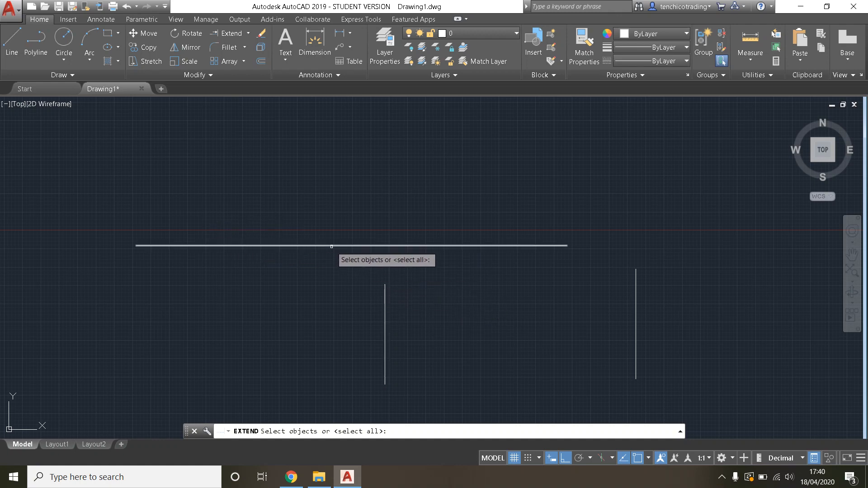
click(347, 246)
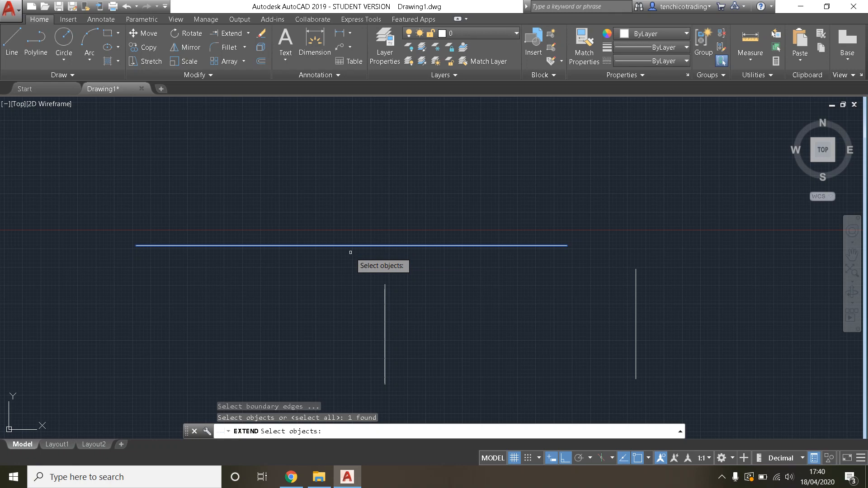
key(Return)
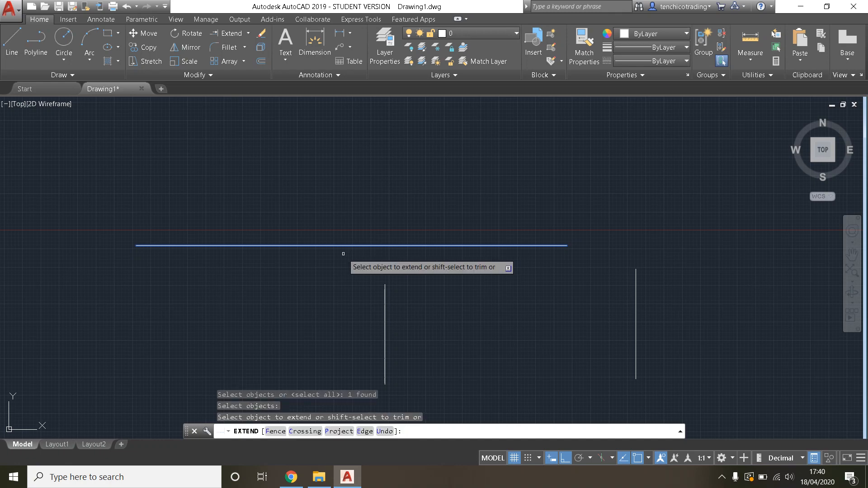
click(384, 302)
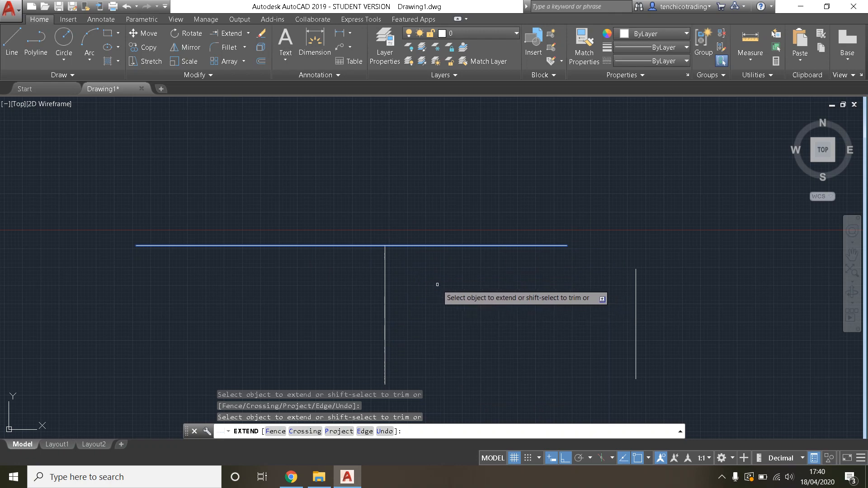
key(Escape)
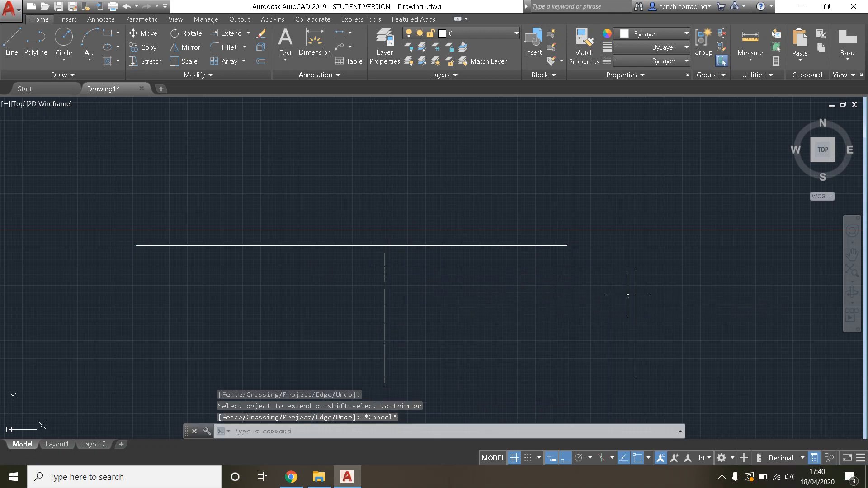
middle_drag(599, 259, 474, 251)
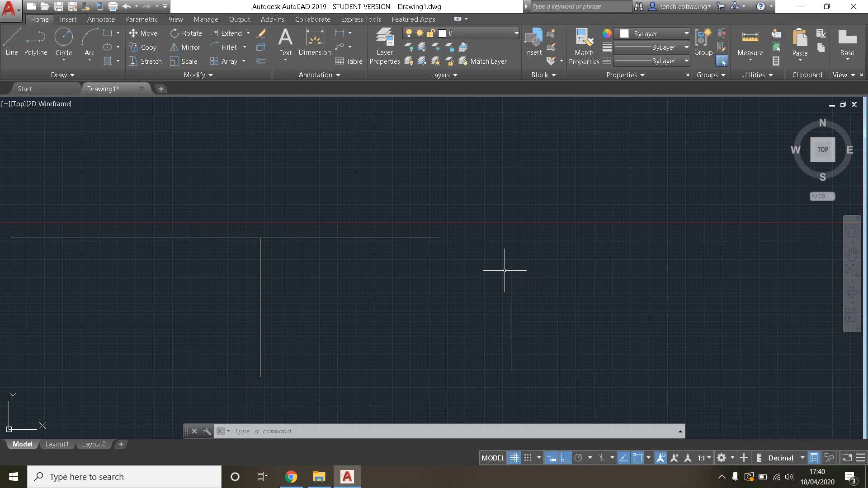
click(231, 34)
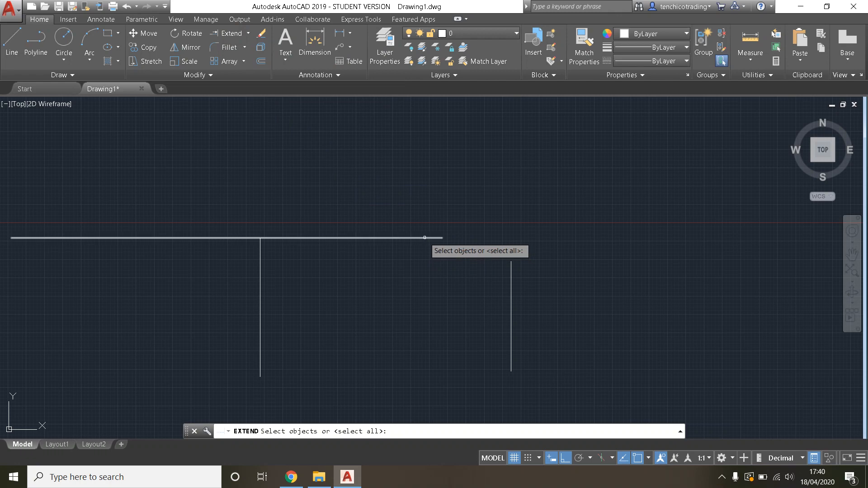
click(424, 237)
key(Return)
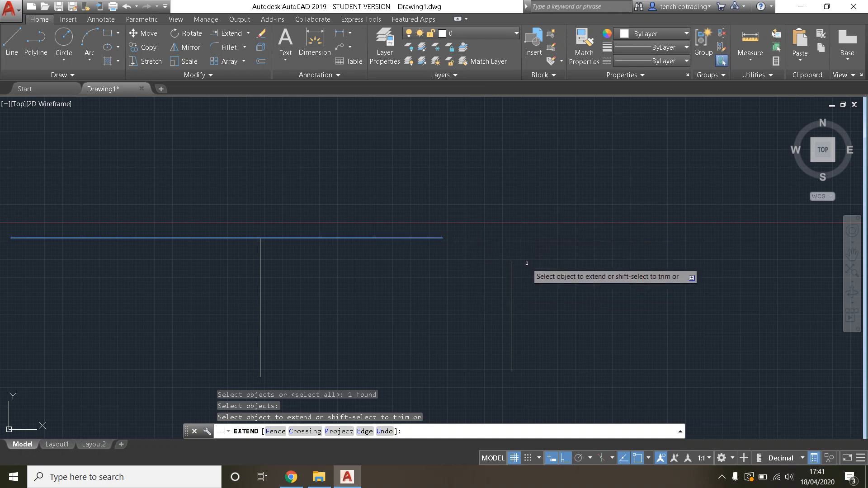
key(Escape)
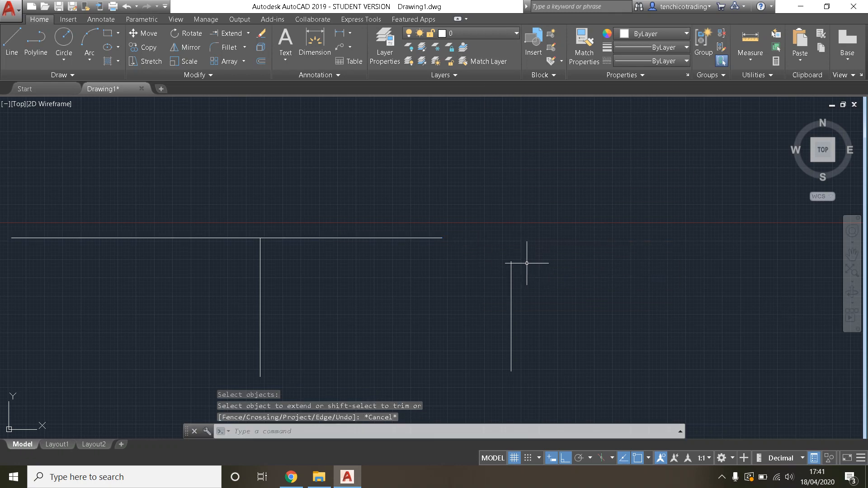
Stretch the right endpoint of the second horizontal line horizontally past the rightmost short vertical line
click(425, 238)
mouse_move(441, 237)
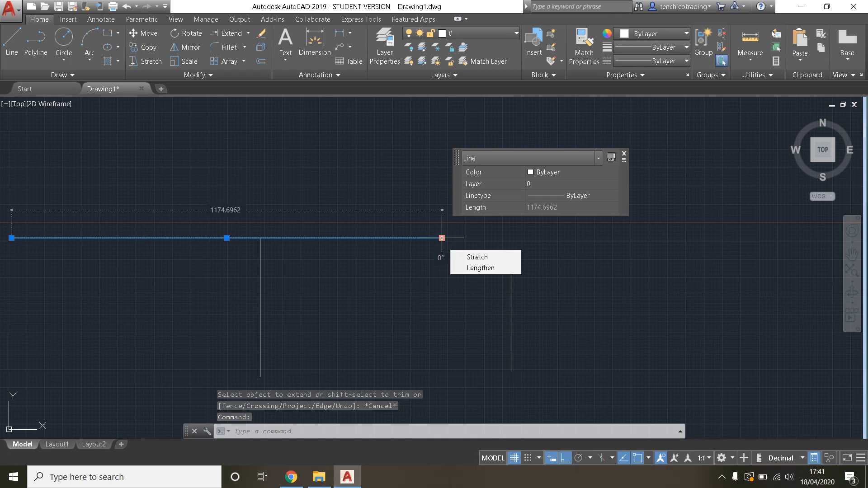
click(442, 237)
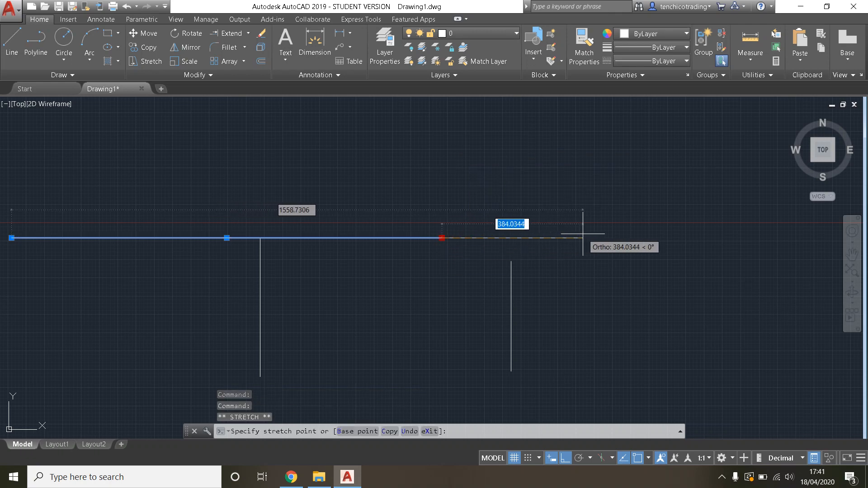
click(608, 237)
key(Escape)
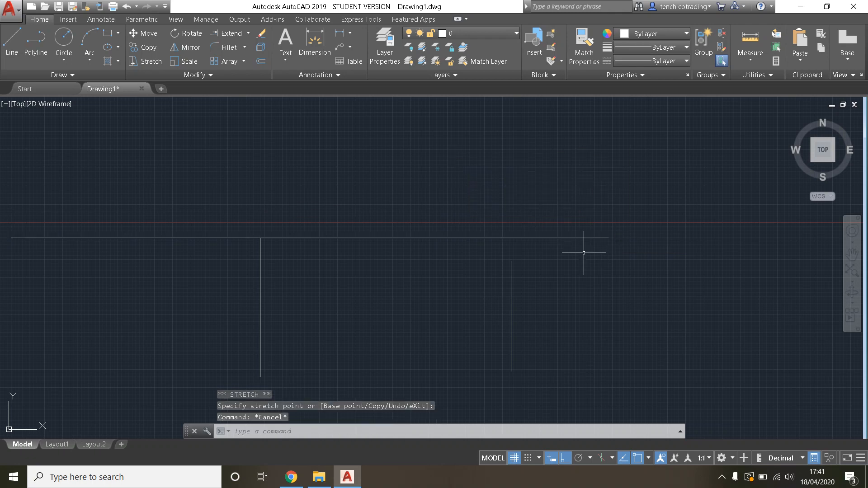
Extend the rightmost short vertical line up to the lengthened horizontal line as the boundary edge
click(229, 34)
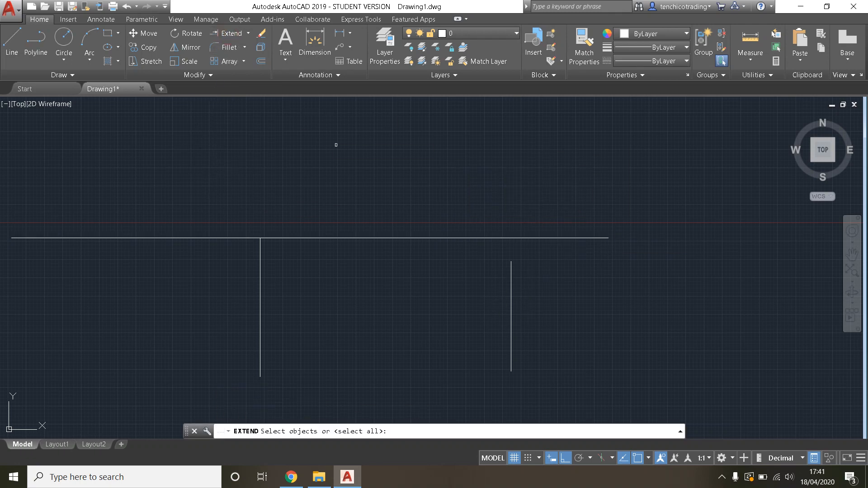
click(452, 237)
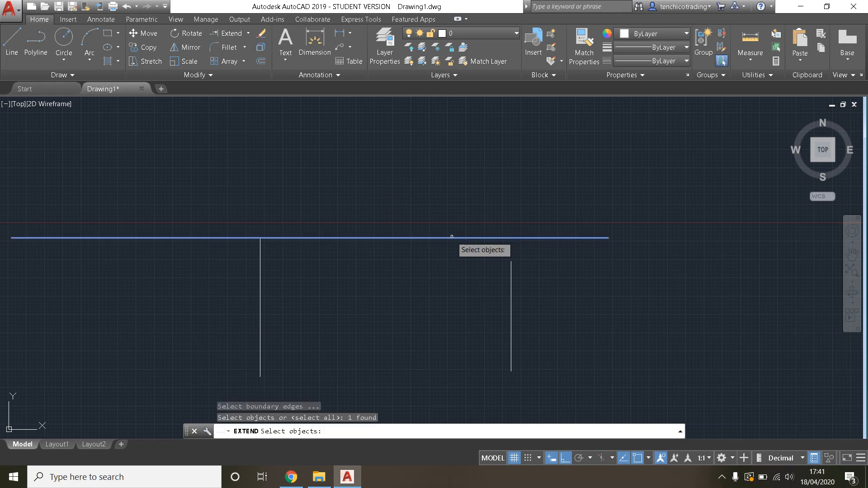
key(Return)
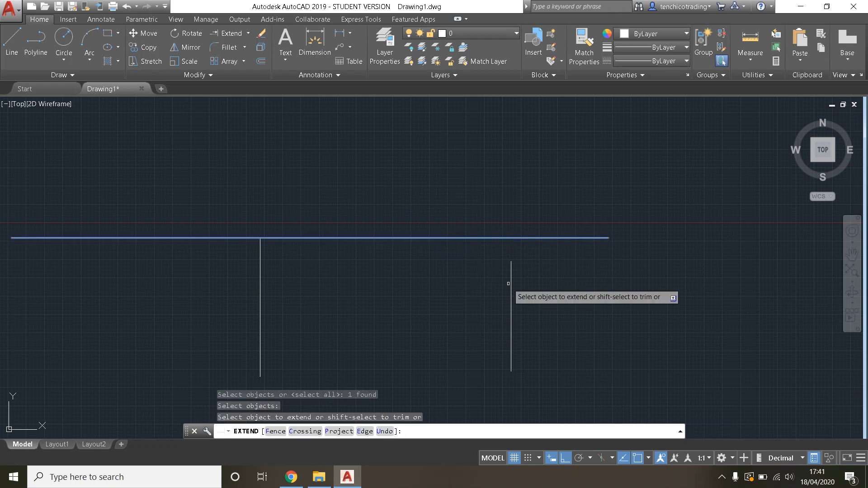
click(511, 283)
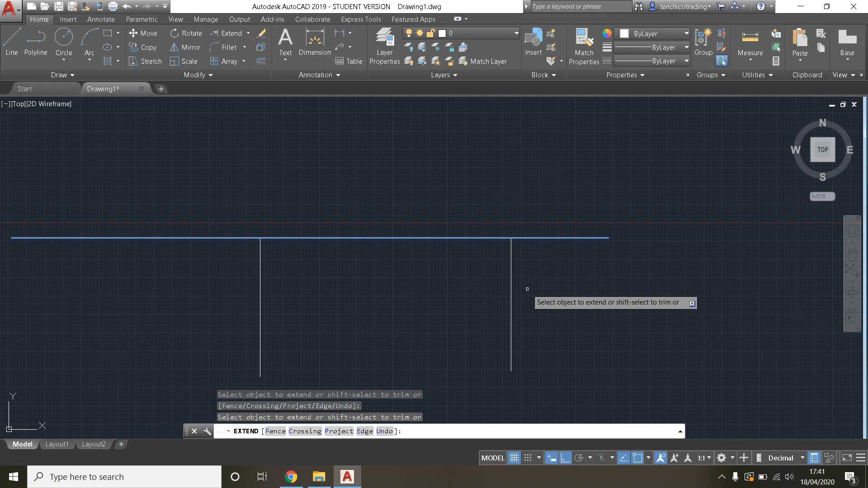
key(Escape)
Fillet the large square's top-right corner between its top and right edges with a radius of 200
scroll(452, 307, down, 2)
middle_drag(445, 329, 470, 274)
mouse_move(400, 278)
middle_down()
mouse_move(578, 174)
mouse_move(609, 237)
middle_up()
mouse_move(266, 288)
middle_down()
mouse_move(339, 304)
mouse_move(281, 345)
mouse_move(214, 324)
middle_up()
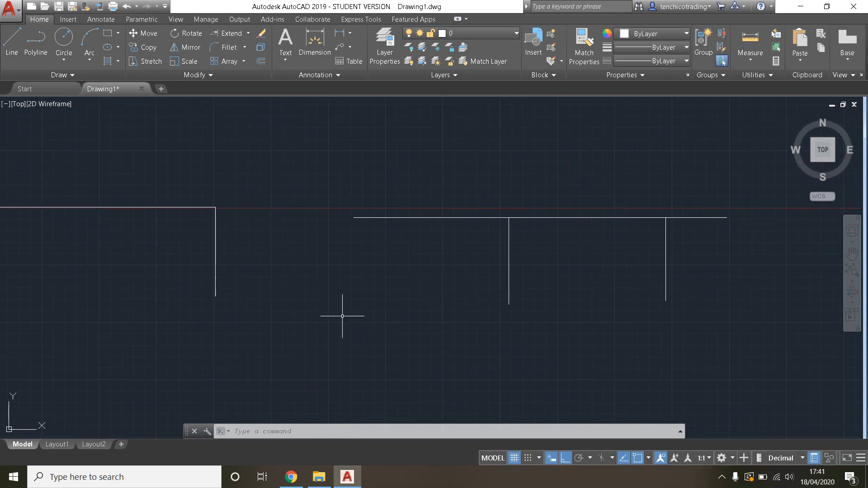
mouse_move(382, 354)
middle_down()
mouse_move(400, 342)
mouse_move(457, 355)
mouse_move(465, 368)
middle_up()
middle_drag(297, 357, 426, 235)
middle_drag(291, 324, 297, 312)
scroll(294, 344, down, 2)
mouse_move(304, 375)
middle_down()
mouse_move(292, 266)
mouse_move(321, 279)
mouse_move(479, 273)
middle_up()
scroll(416, 316, up, 2)
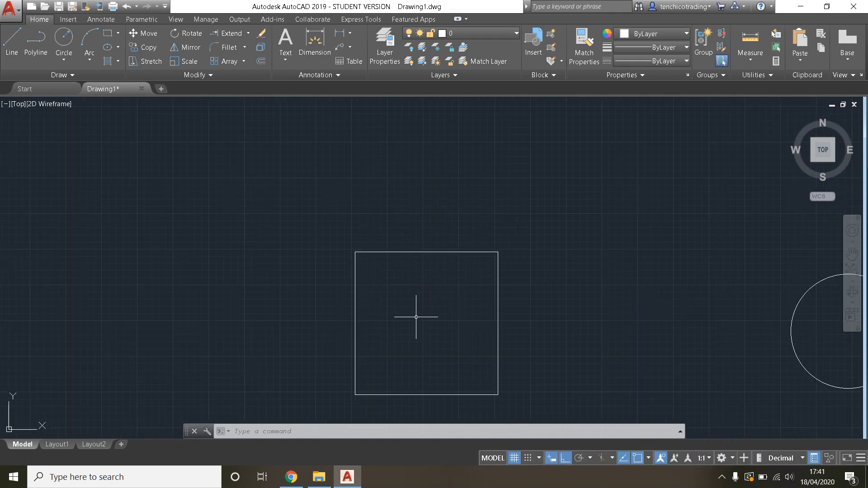
middle_drag(414, 351, 387, 312)
scroll(261, 219, up, 2)
middle_drag(297, 246, 212, 163)
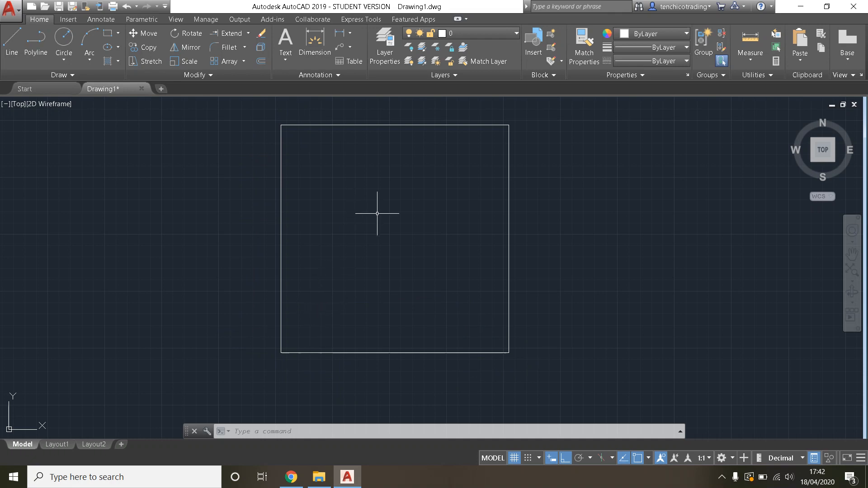
click(226, 47)
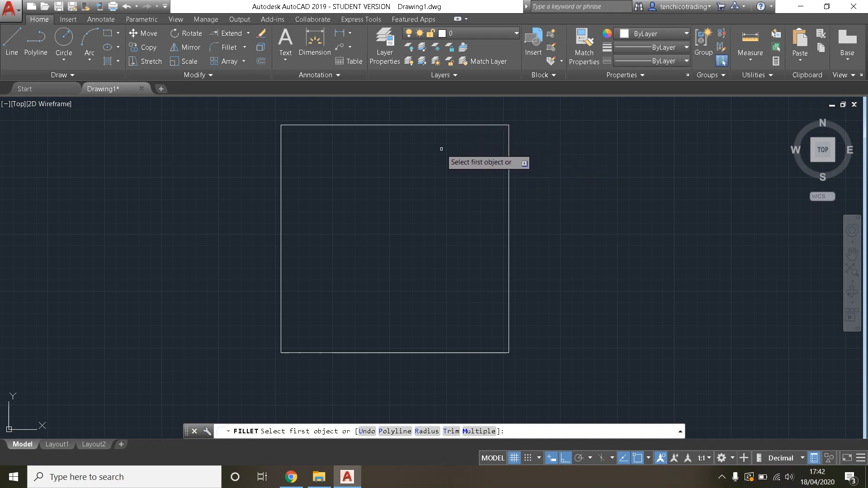
click(474, 125)
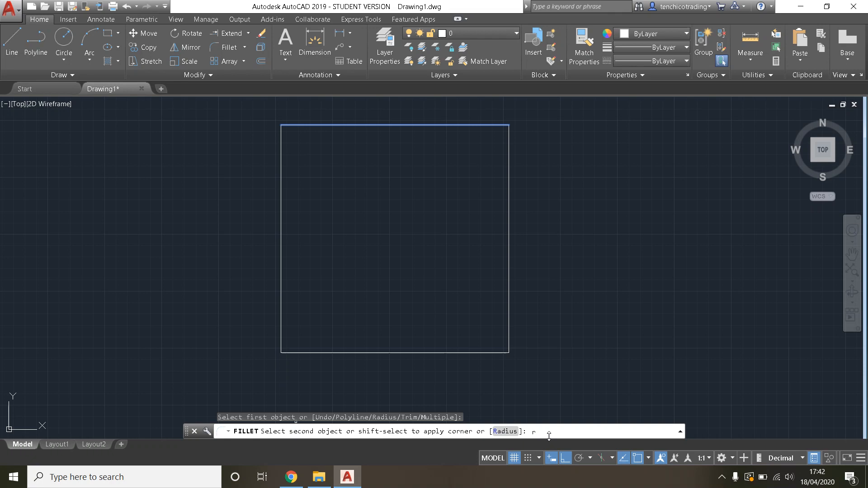
key(Return)
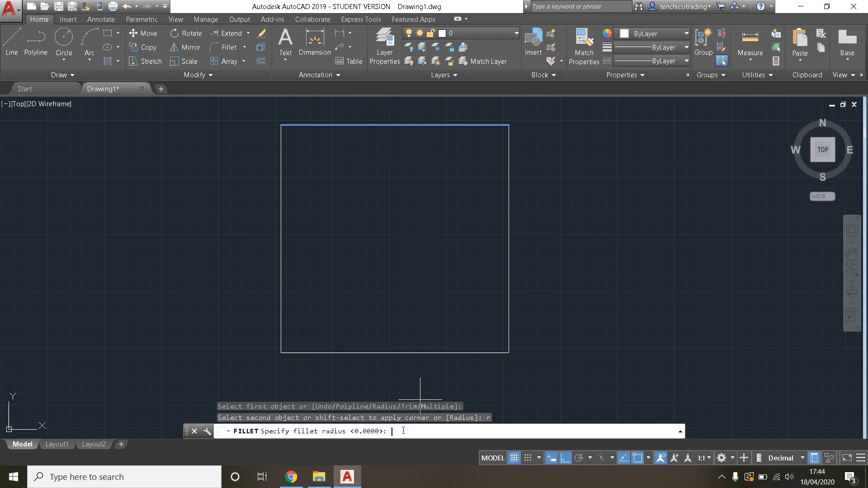
text(200)
key(Return)
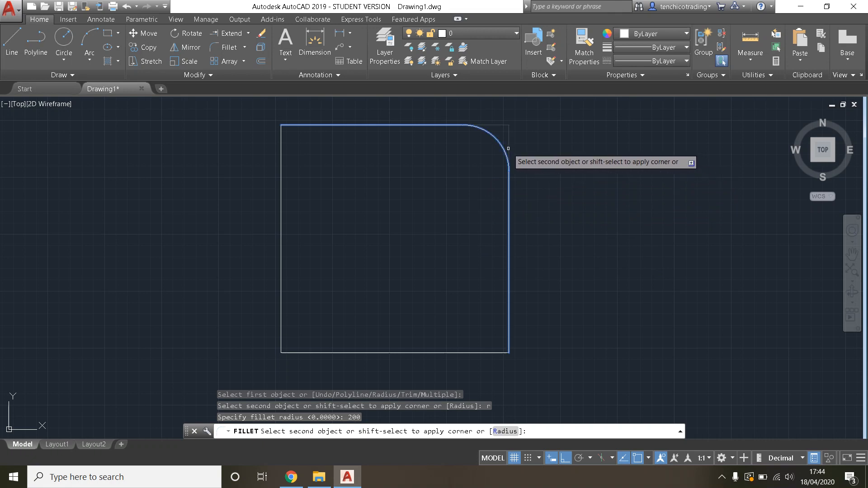
click(509, 176)
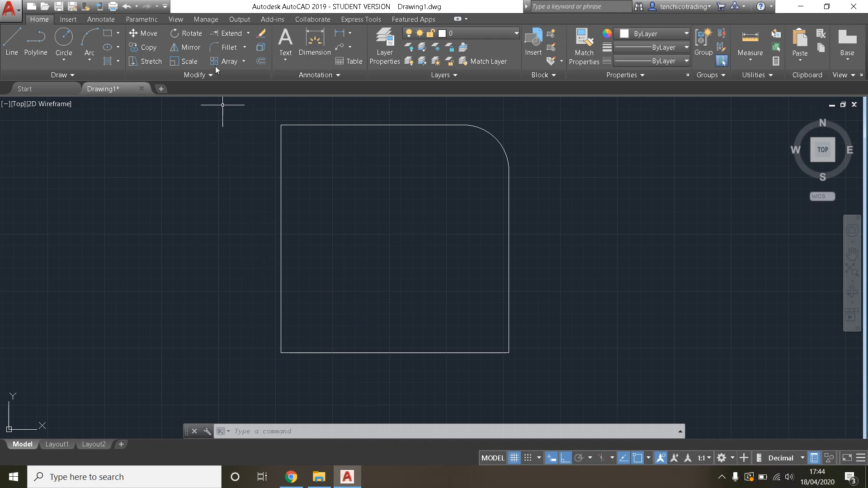
Fillet the large square's bottom-left corner between its left and bottom edges with a radius of 50
click(226, 50)
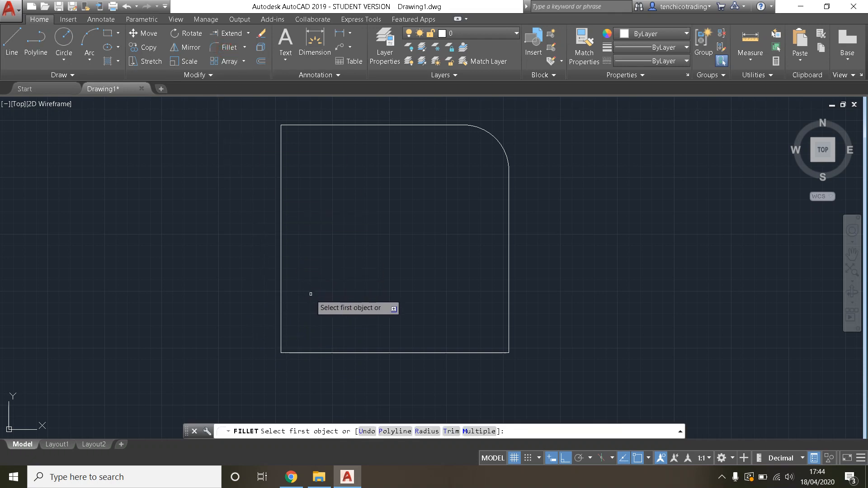
click(282, 293)
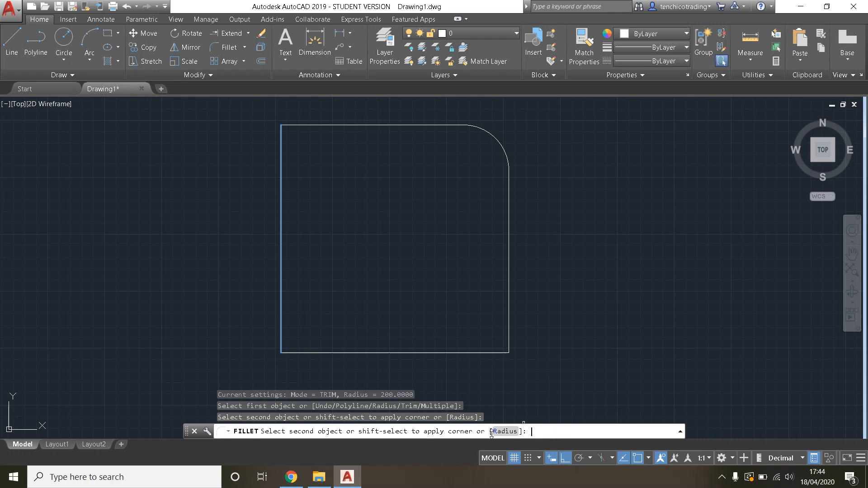
click(563, 436)
text(r)
key(Return)
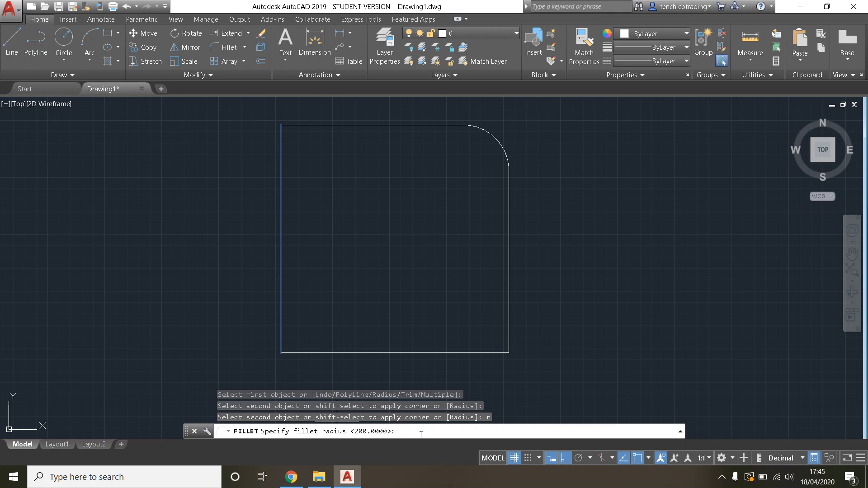
text(50)
key(Return)
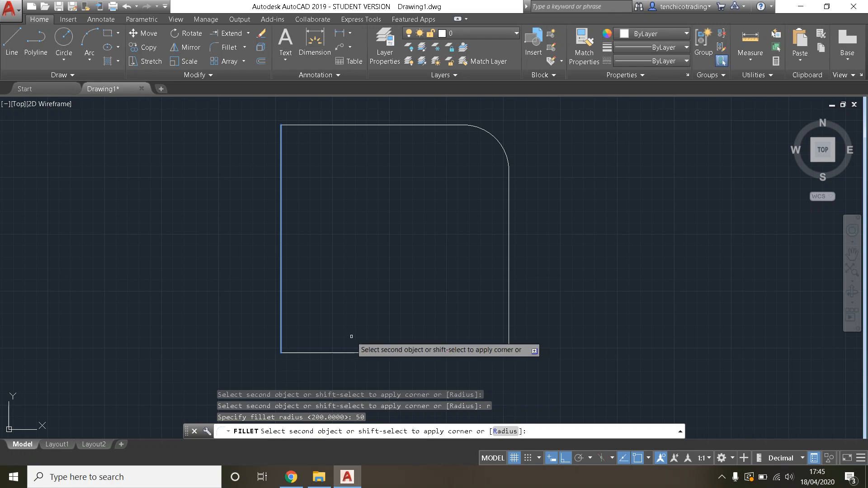
click(292, 352)
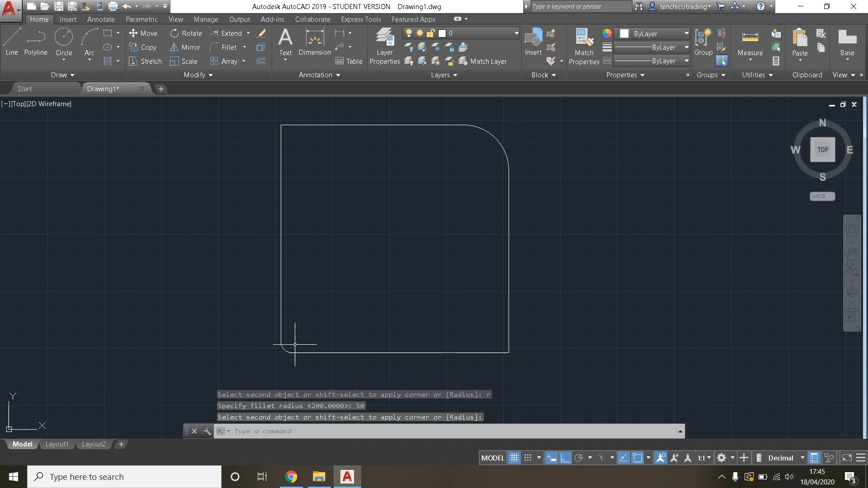
scroll(261, 367, up, 8)
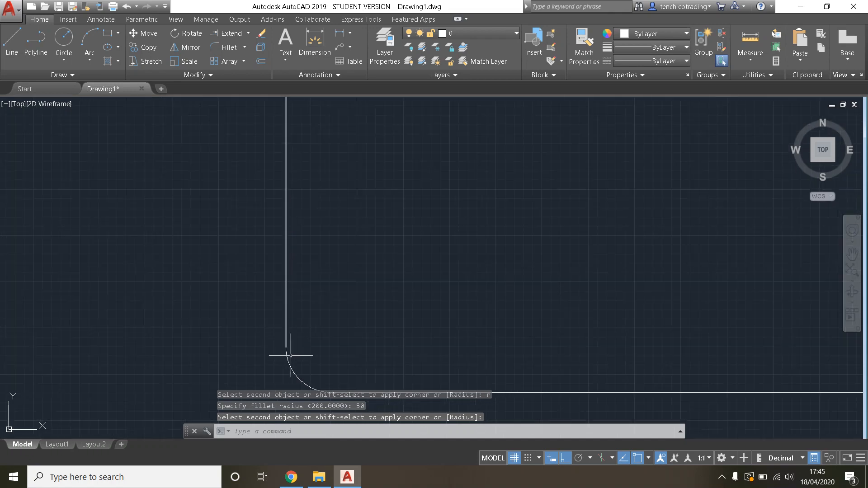
scroll(366, 282, down, 9)
middle_drag(393, 287, 180, 360)
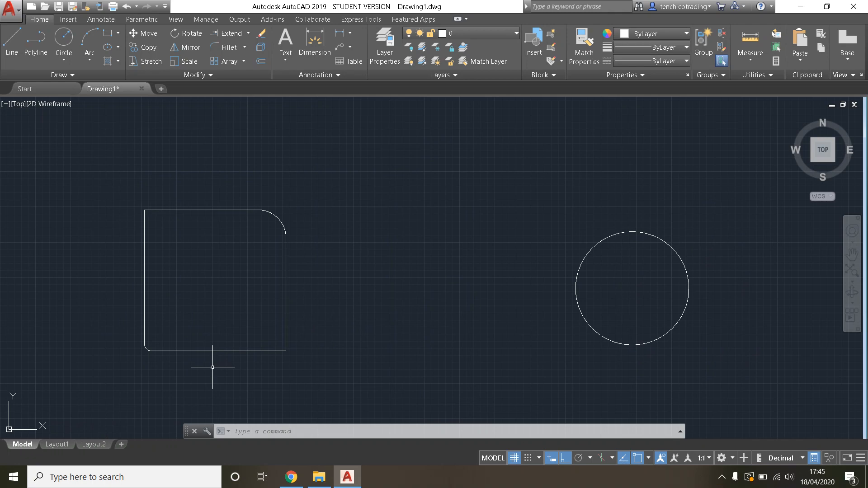
click(245, 48)
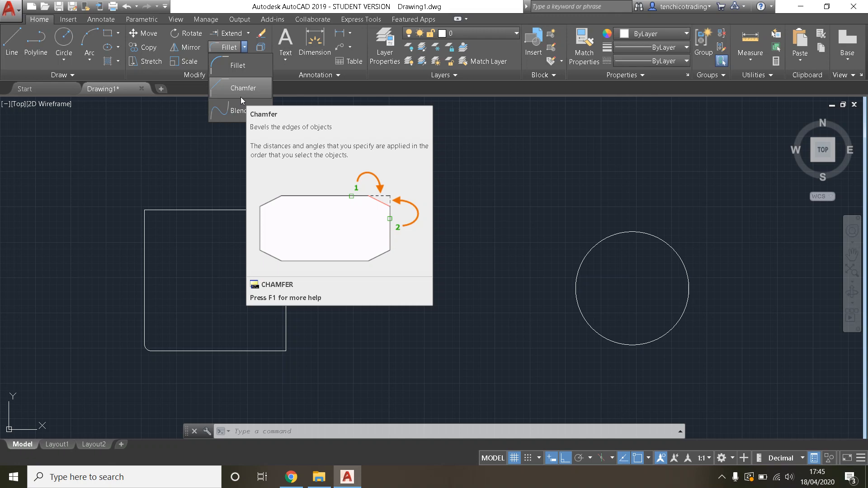
click(247, 46)
scroll(661, 275, down, 4)
middle_drag(668, 271, 341, 272)
scroll(330, 277, up, 2)
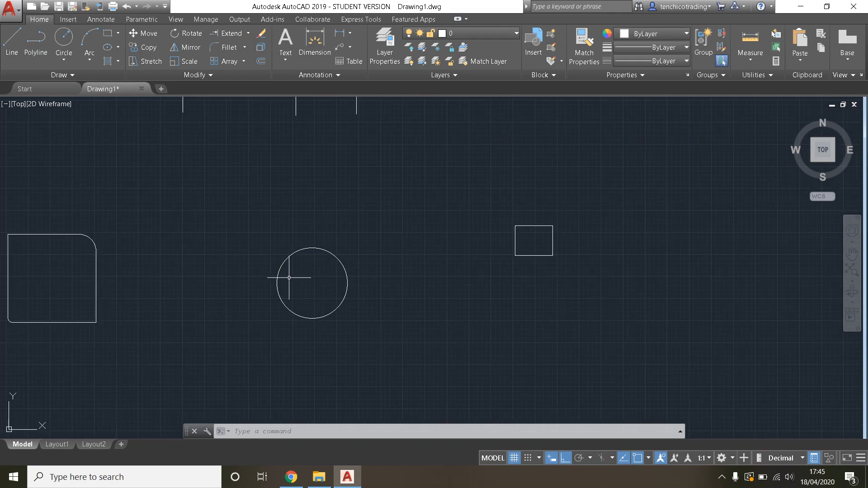
scroll(285, 256, up, 4)
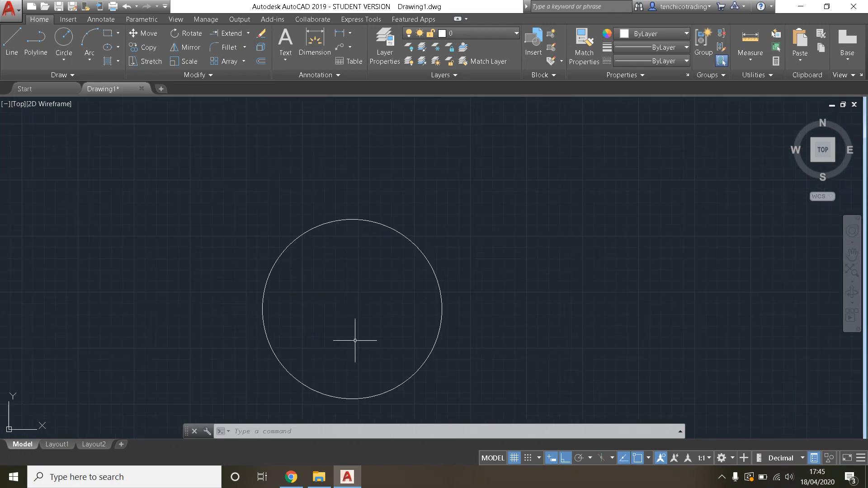
middle_drag(409, 231, 353, 168)
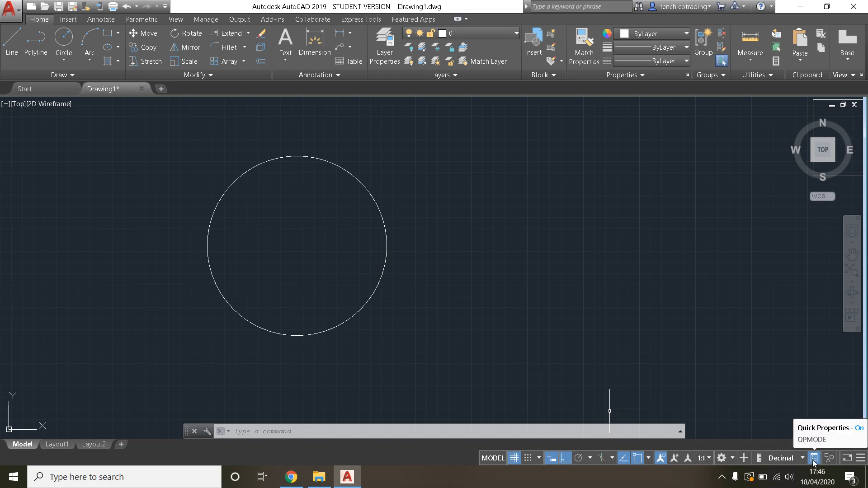
Remove and restore the Quick Properties toggle in the status bar, and switch Quick Properties off and back on
click(861, 461)
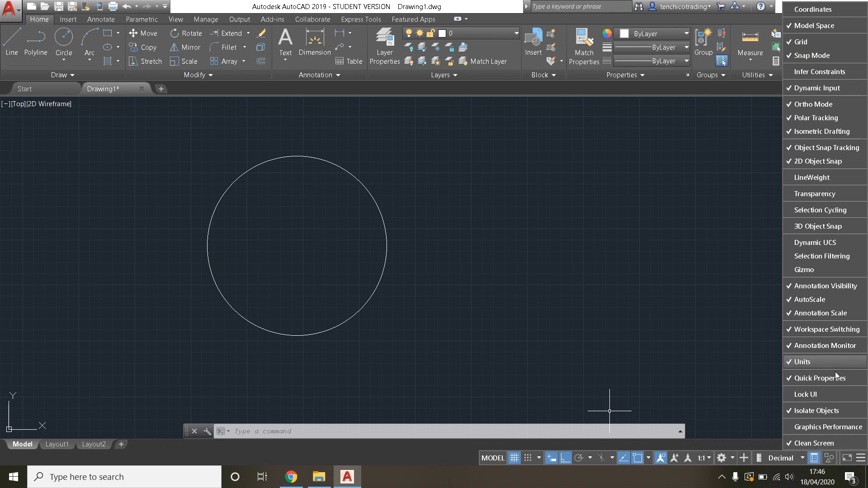
click(811, 380)
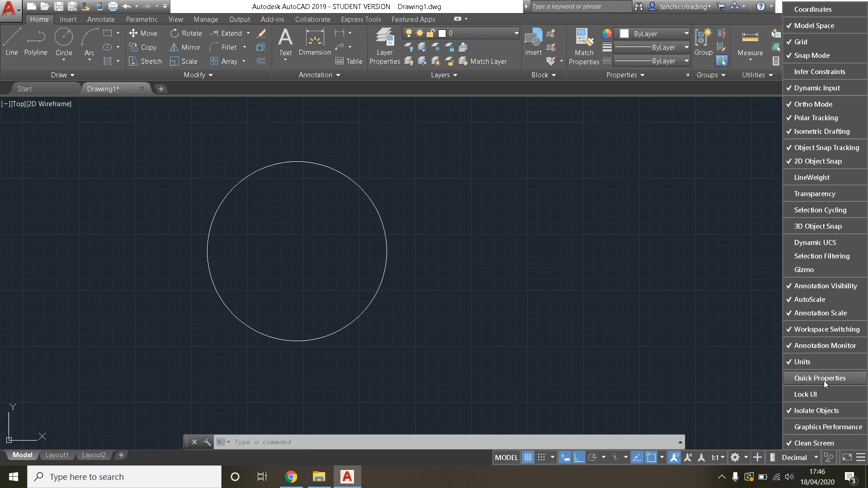
click(824, 380)
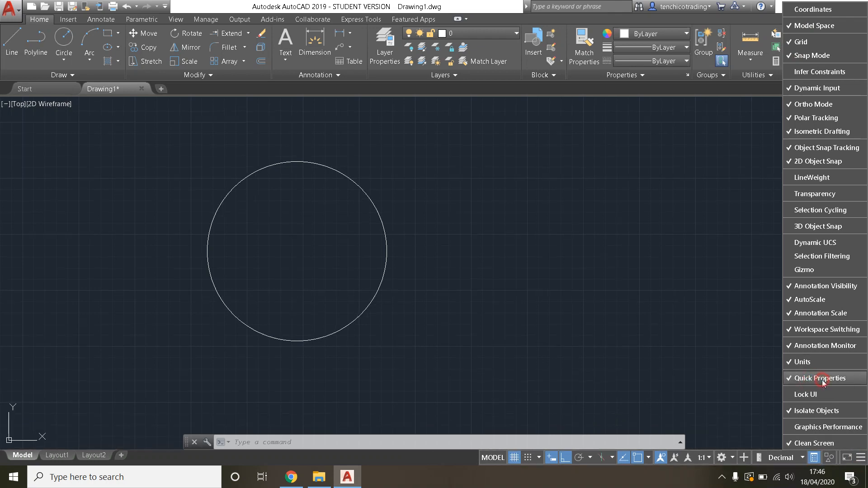
click(816, 458)
click(815, 458)
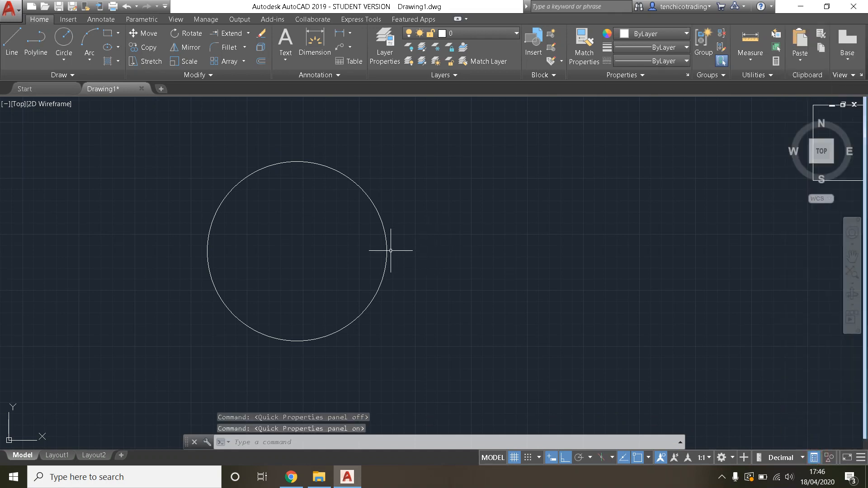
Inspect the circle's radius and diameter in its quick properties and clear the selection
mouse_move(386, 233)
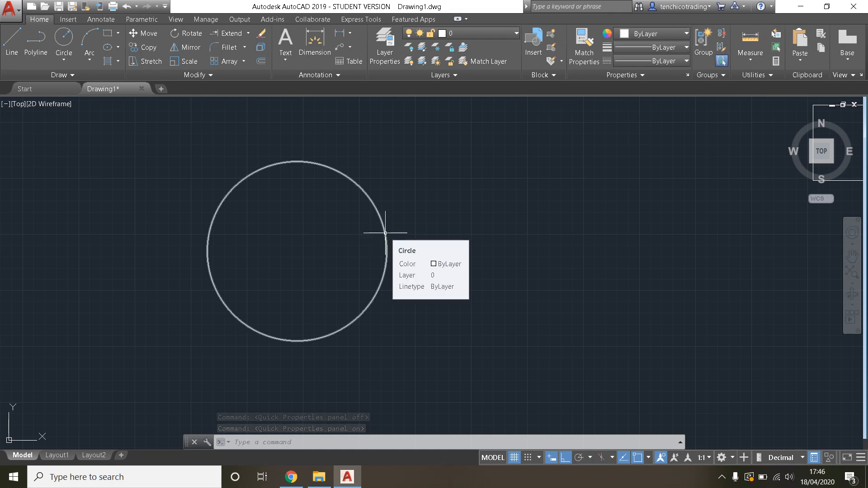
click(386, 233)
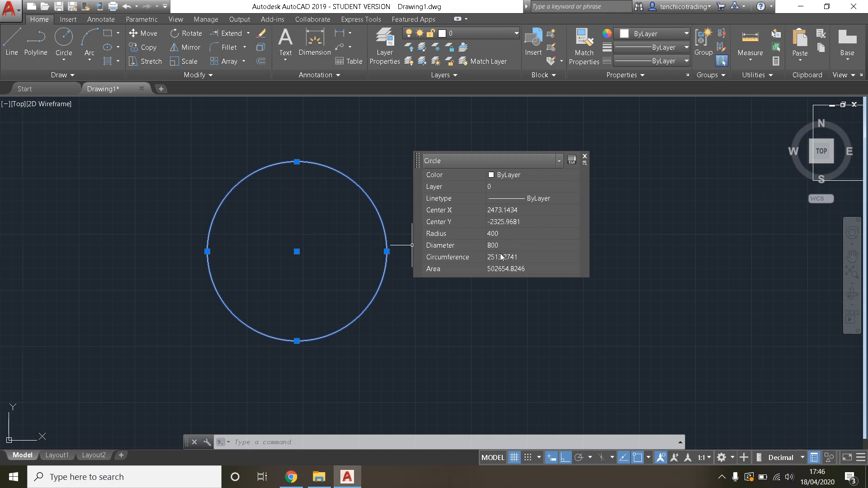
click(584, 156)
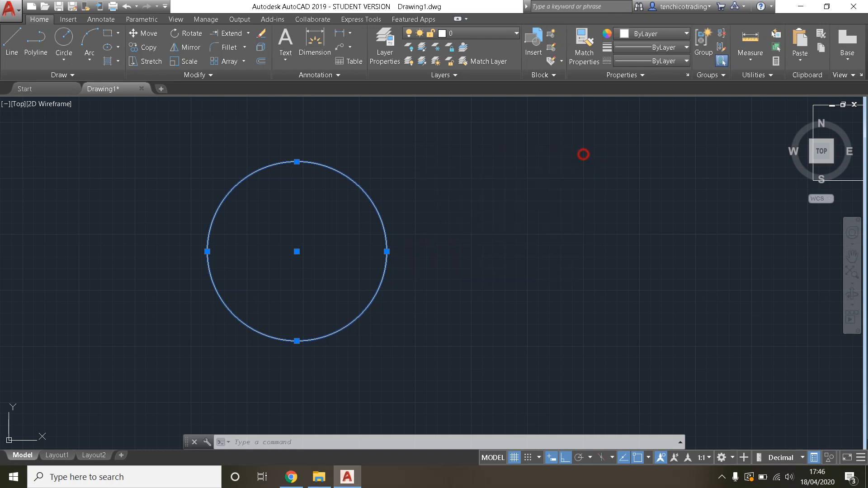
key(Escape)
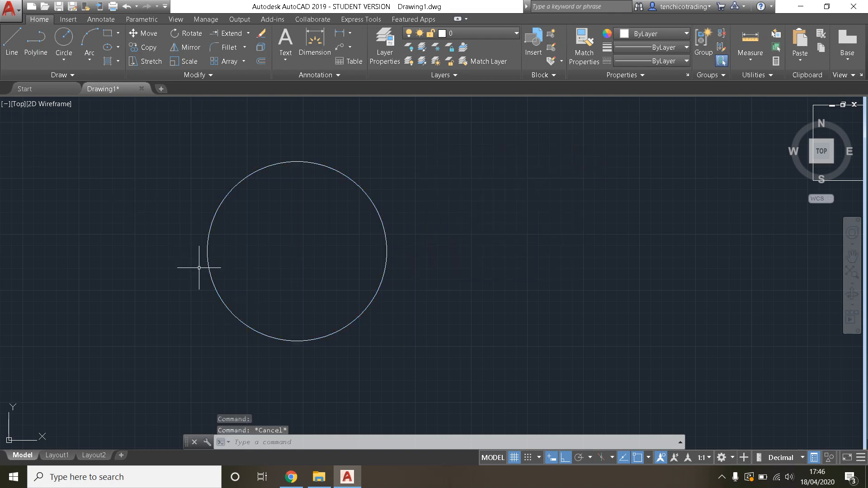
Begin a Scale operation on the circle, using its center as the base point
click(189, 62)
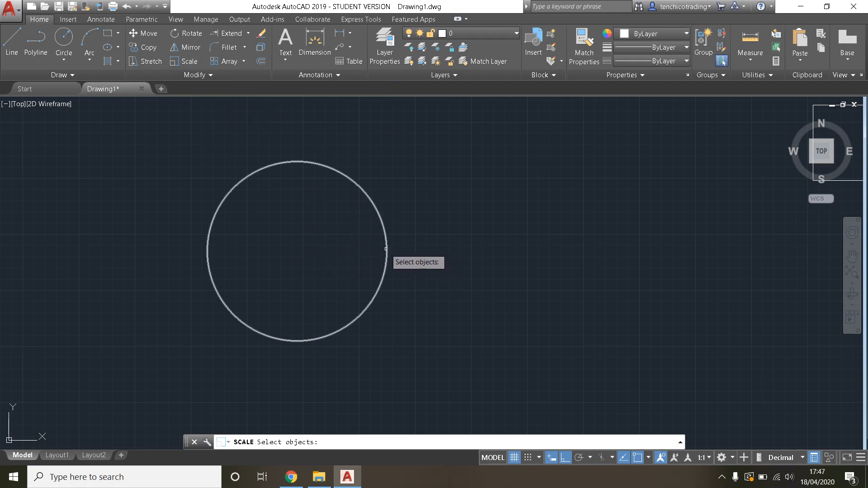
scroll(386, 248, down, 4)
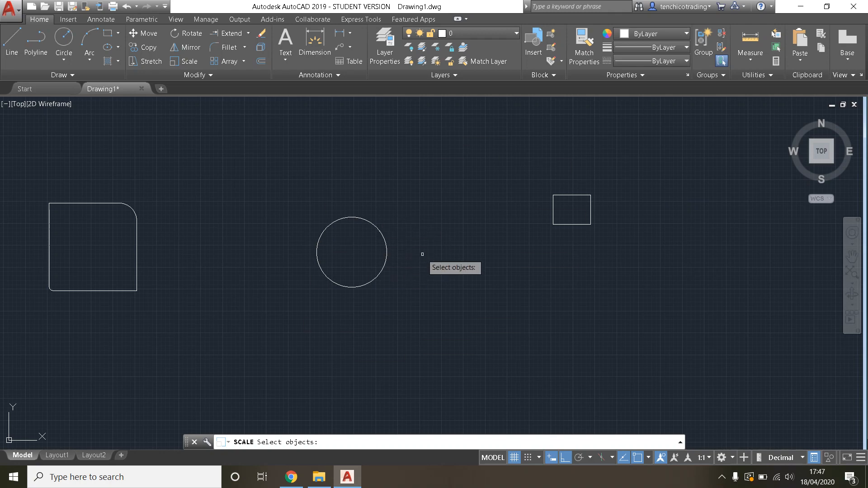
scroll(373, 265, up, 5)
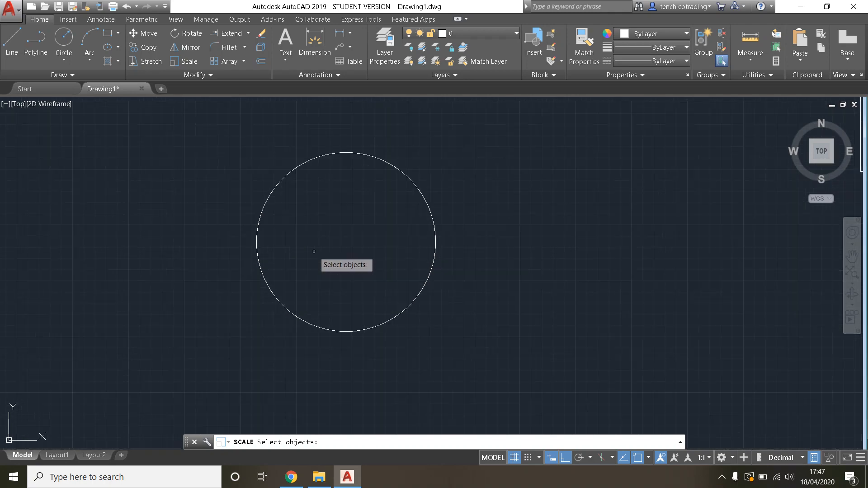
middle_drag(341, 247, 289, 242)
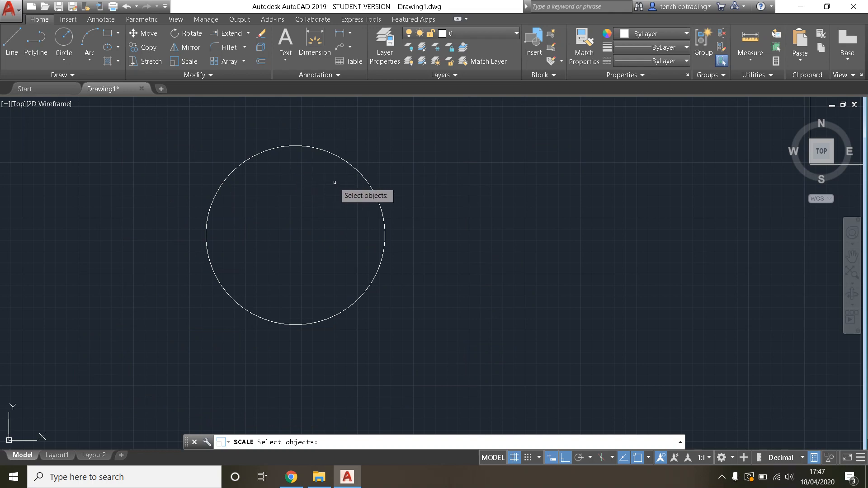
click(385, 229)
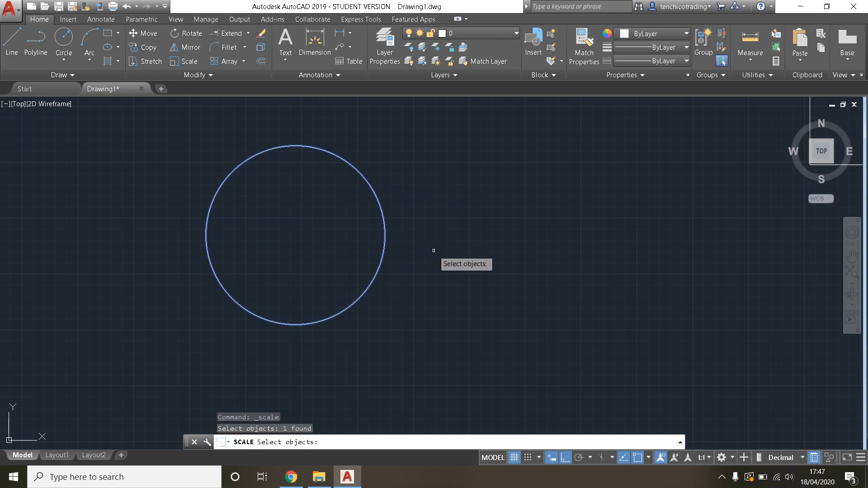
key(Return)
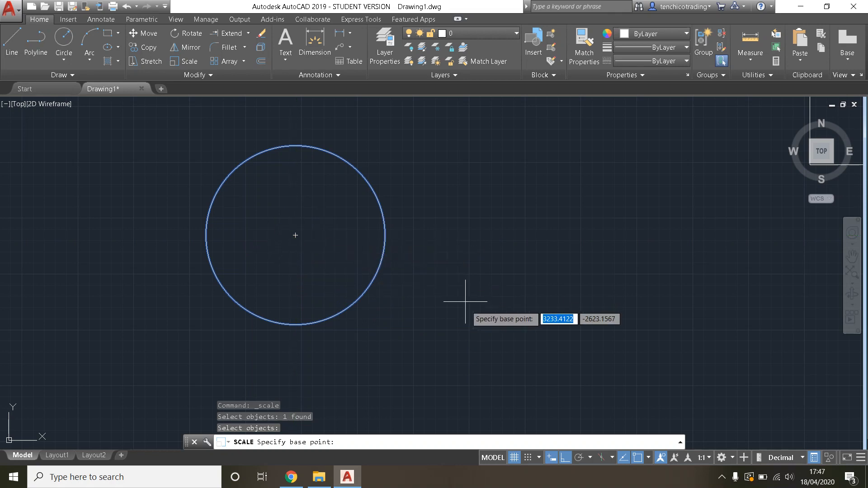
click(647, 458)
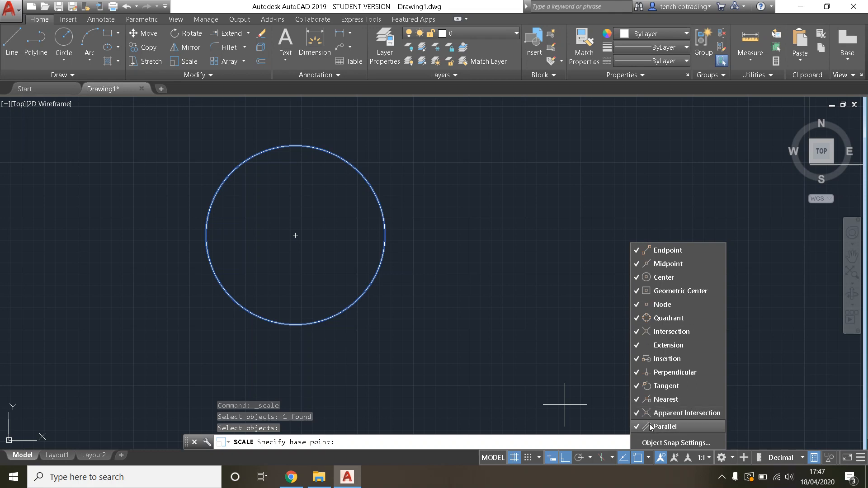
click(649, 458)
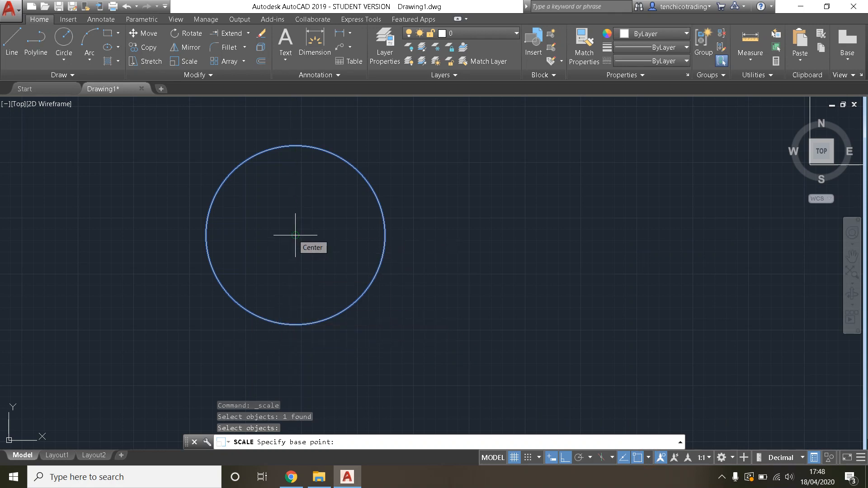
click(295, 235)
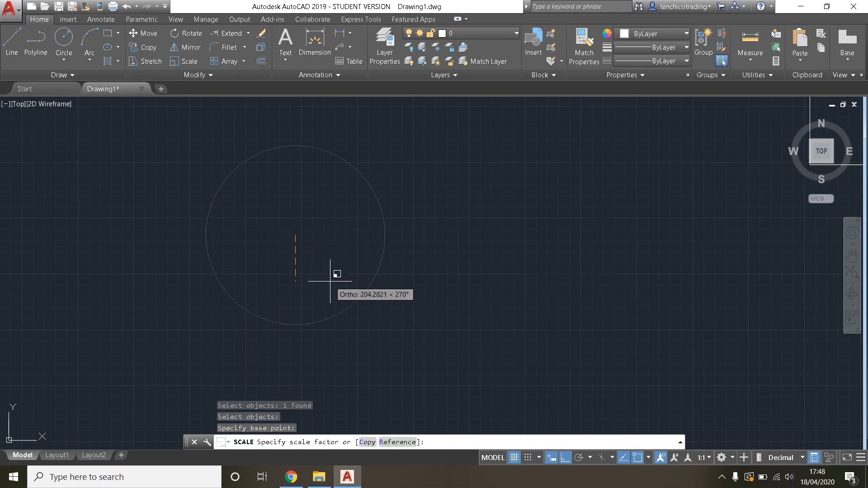
Turn Ortho mode off and scale the circle by a factor of 2
scroll(297, 266, down, 3)
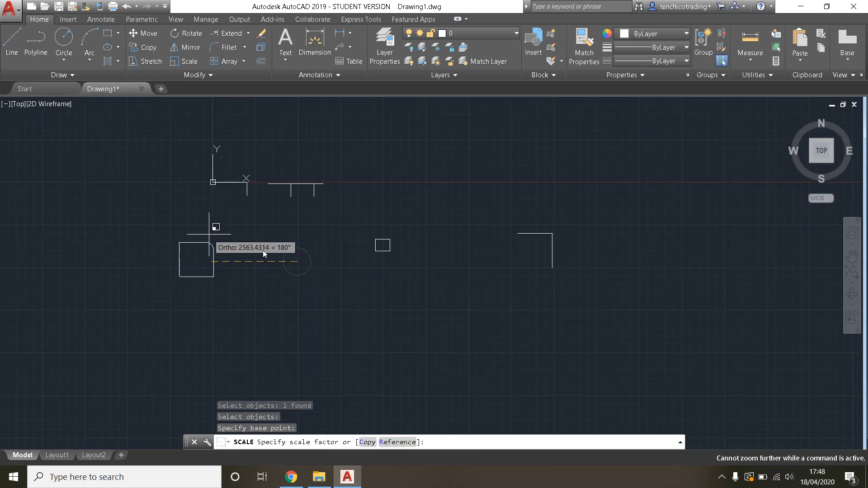
scroll(298, 260, up, 3)
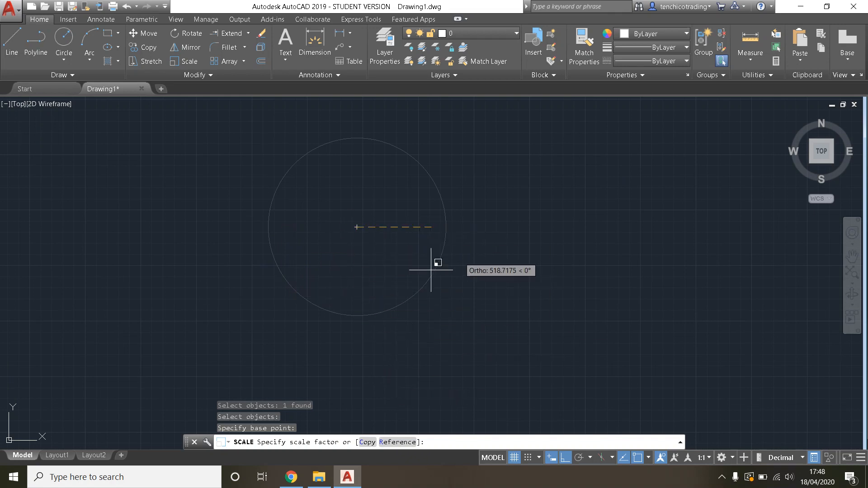
click(565, 459)
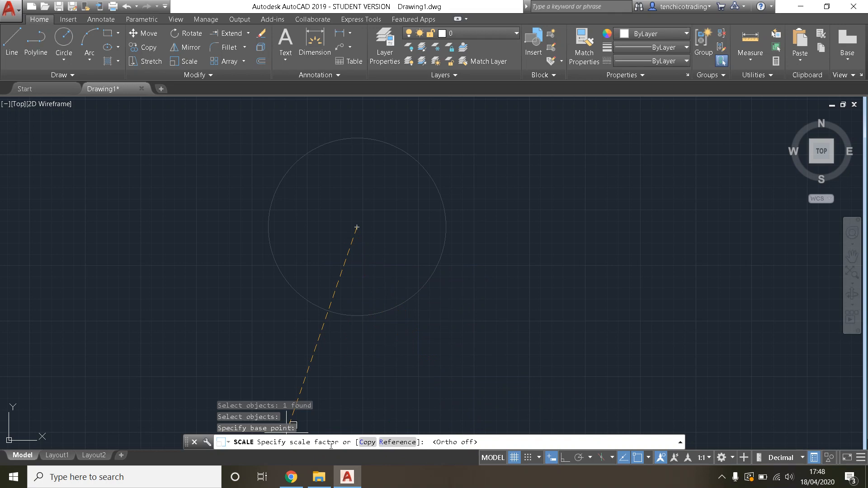
click(492, 441)
key(Return)
Check the scaled circle's radius and diameter in its quick properties and clear the selection
scroll(437, 271, down, 2)
middle_drag(437, 271, 388, 267)
middle_drag(345, 201, 369, 248)
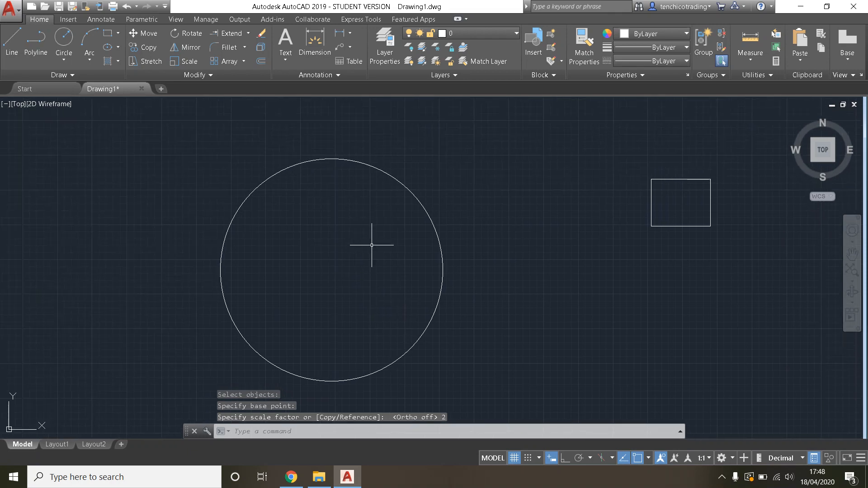
click(433, 221)
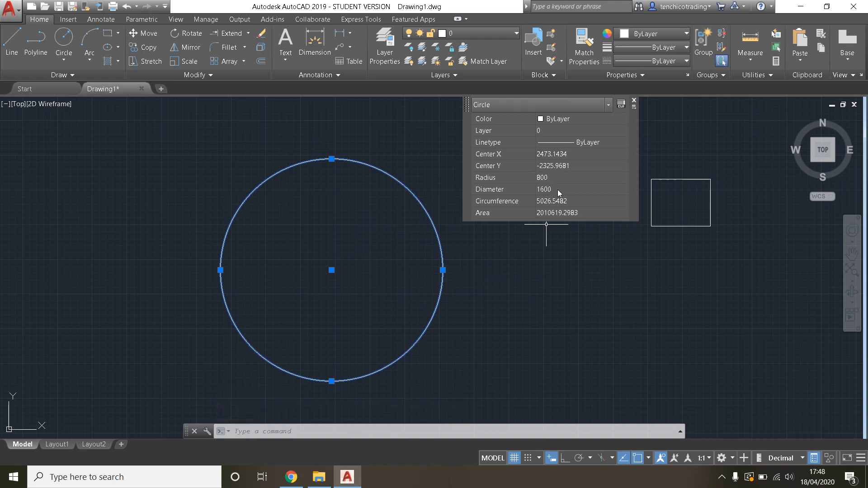
click(634, 102)
key(Escape)
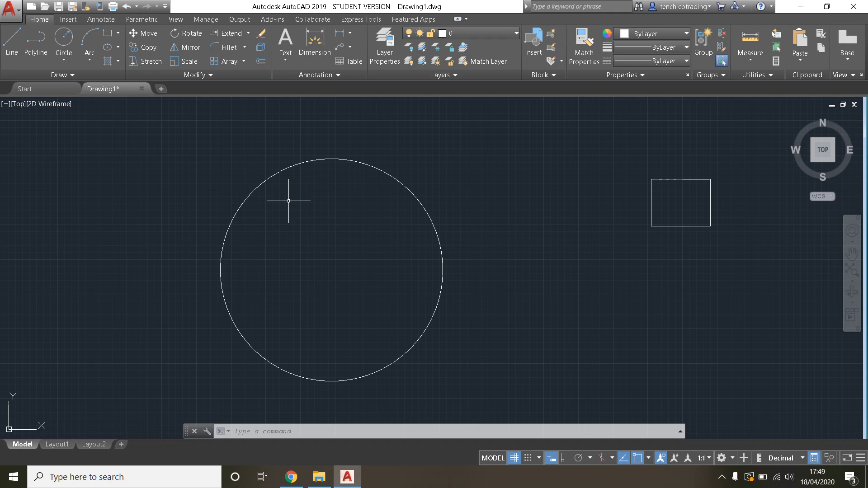
Scale the circle by a factor of 0.5 from its center and check its radius and diameter in the quick properties
click(187, 62)
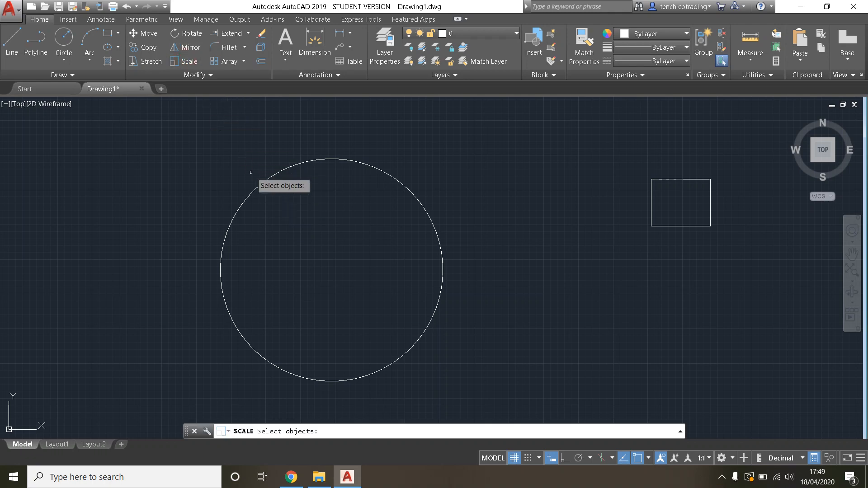
click(264, 177)
click(294, 212)
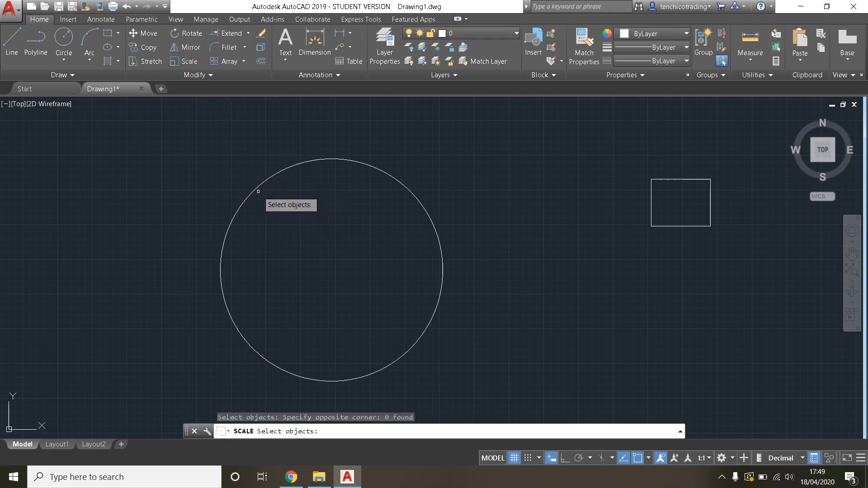
click(253, 193)
key(Return)
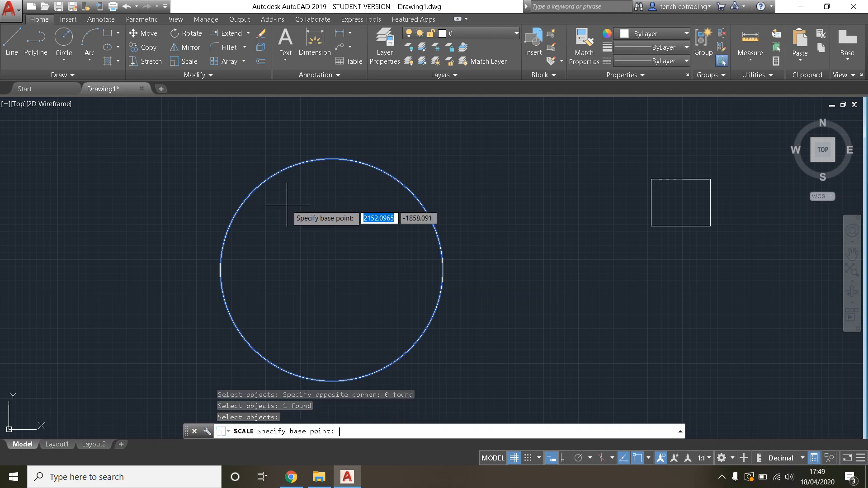
click(331, 270)
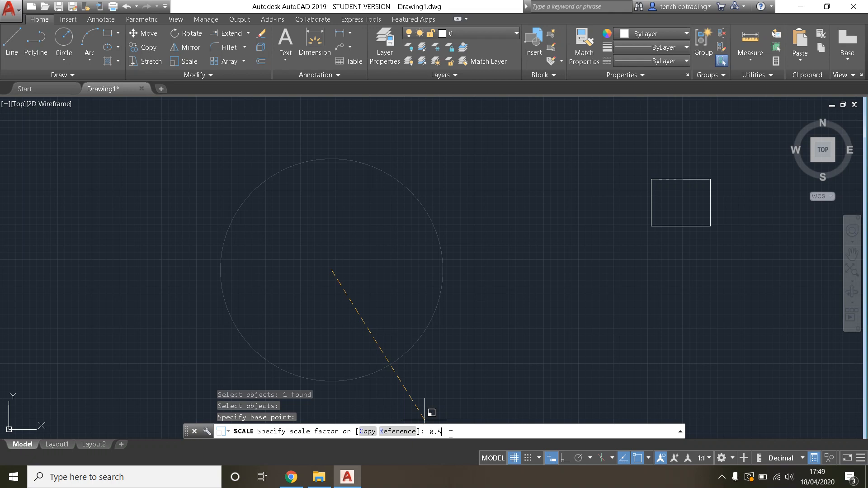
key(Return)
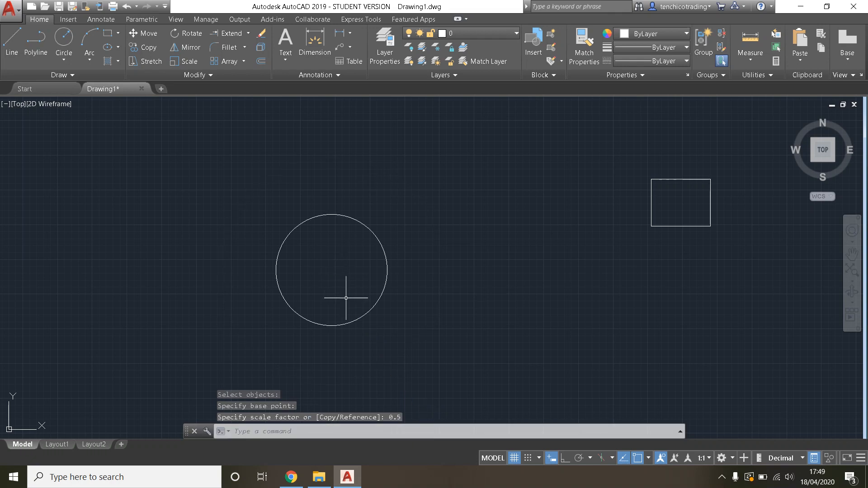
click(385, 292)
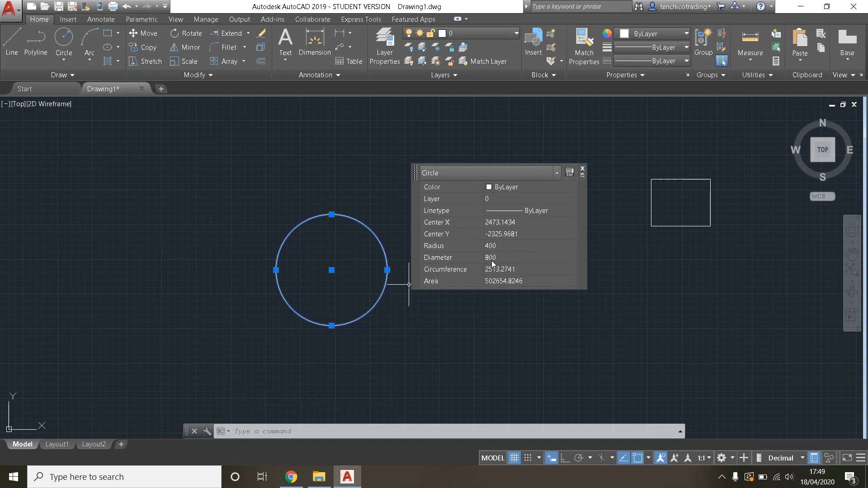
key(Escape)
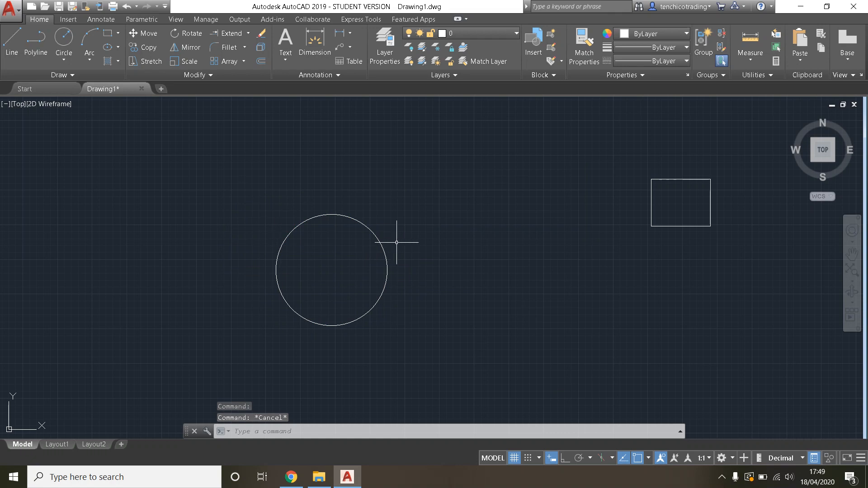
Create a rectangular array of the small rectangle beside the circle, with 4 columns and 3 rows
scroll(409, 294, down, 2)
middle_drag(405, 291, 281, 291)
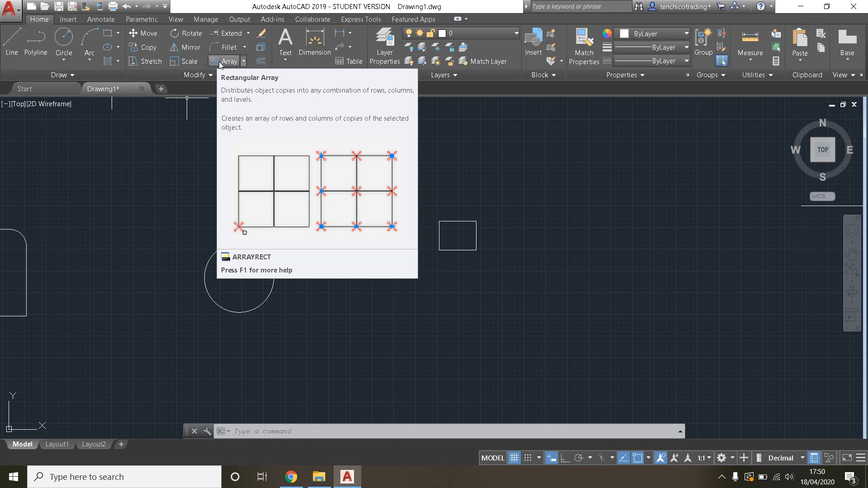
click(243, 61)
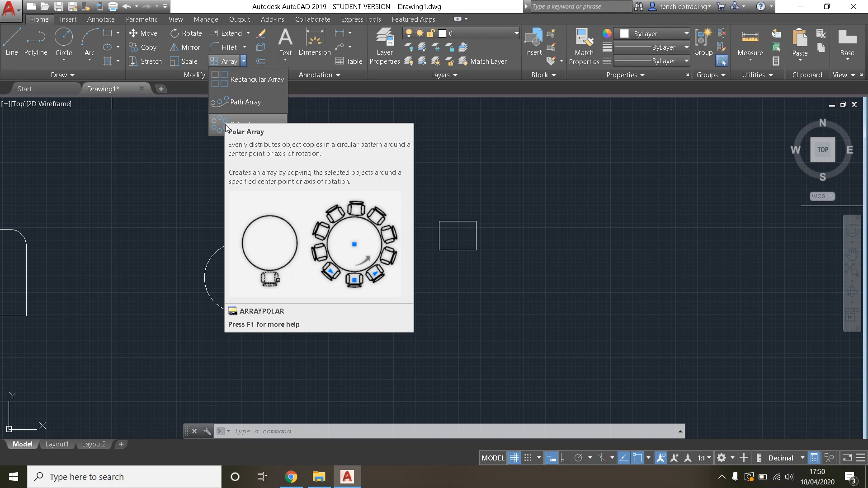
click(236, 81)
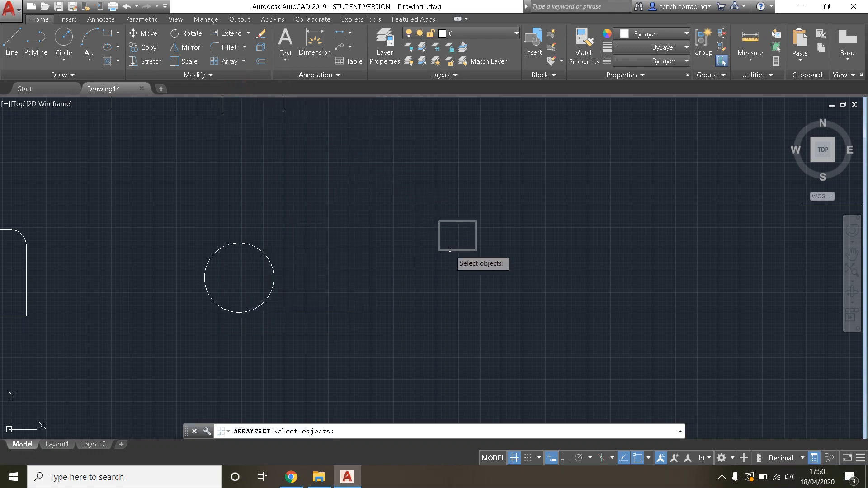
scroll(467, 242, down, 1)
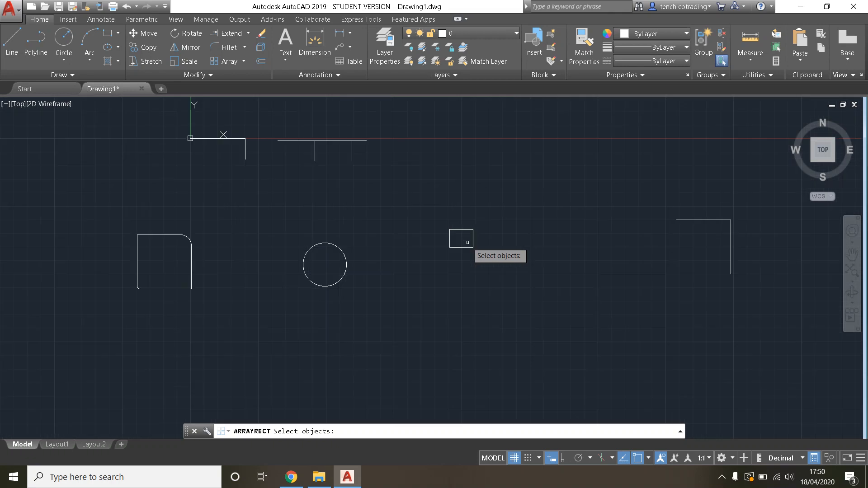
scroll(432, 228, up, 4)
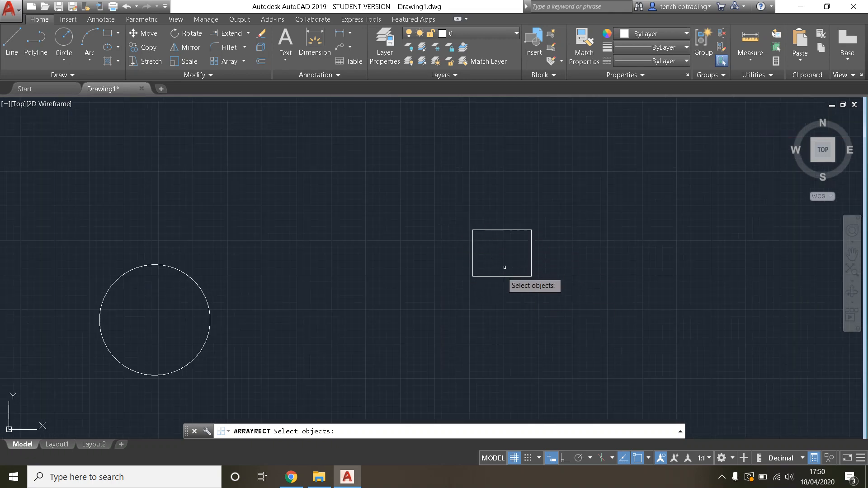
click(500, 230)
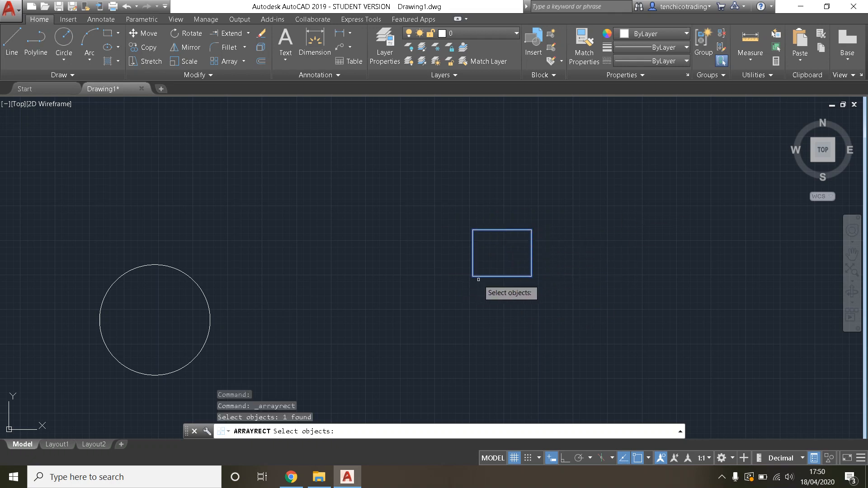
key(Return)
scroll(574, 253, down, 4)
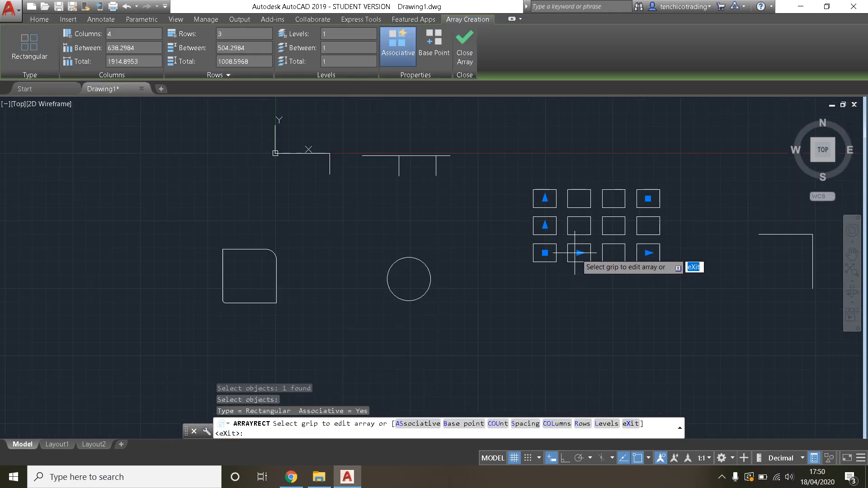
middle_drag(579, 253, 392, 331)
scroll(392, 331, up, 2)
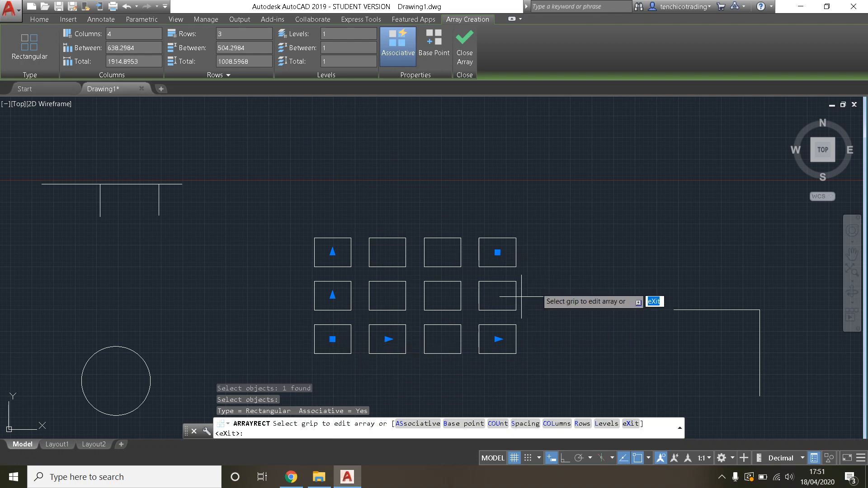
Reduce the rectangular array to 2 columns using its column count grip and finish the array
click(498, 339)
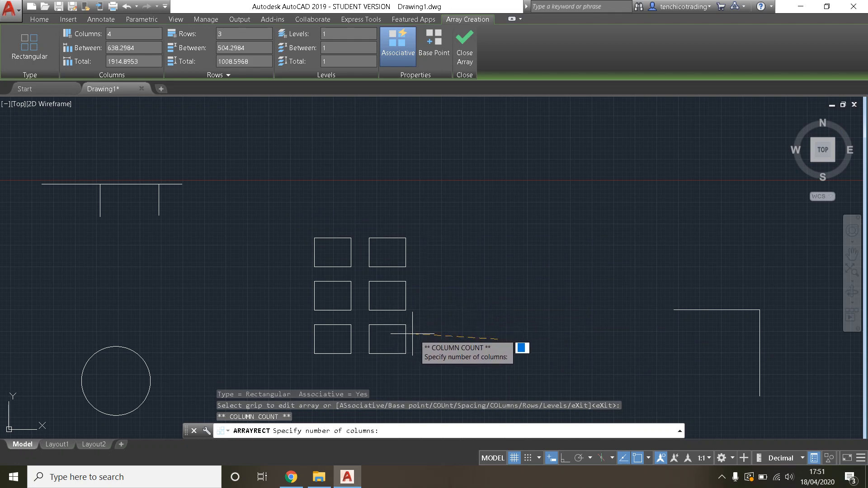
click(412, 334)
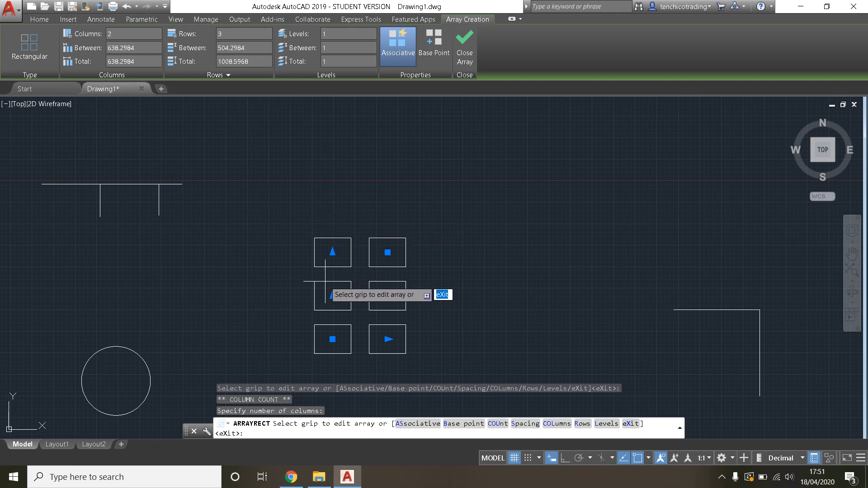
click(463, 53)
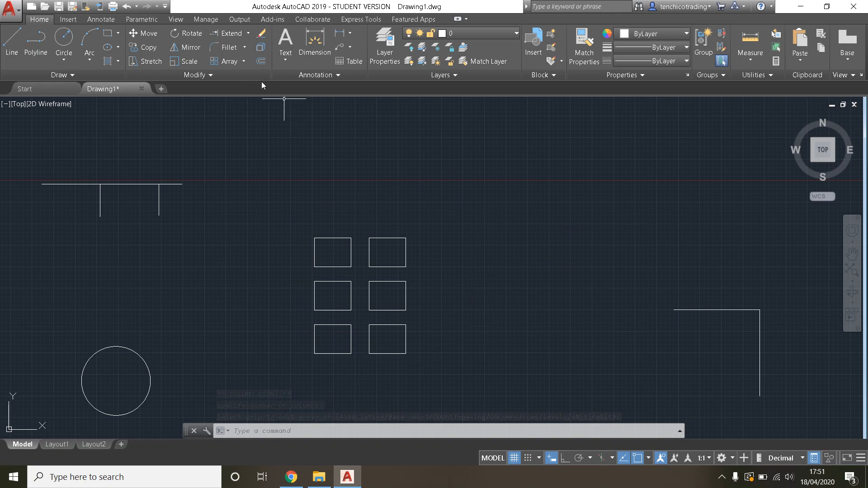
click(244, 61)
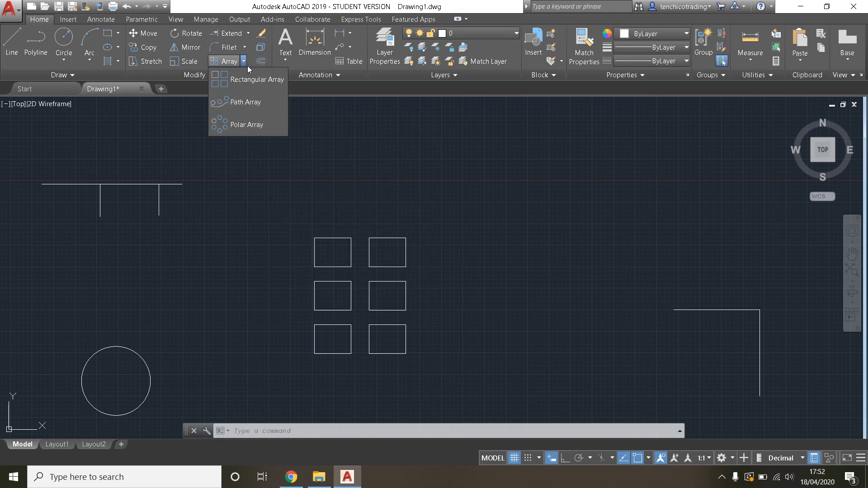
click(243, 62)
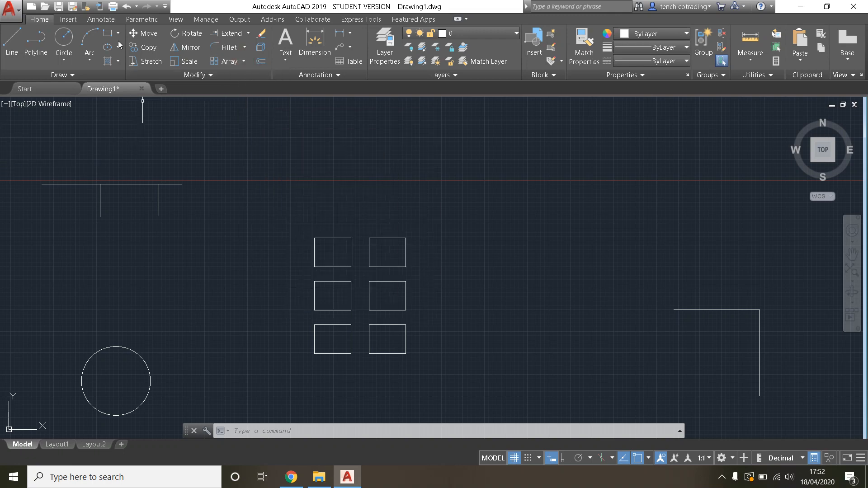
Draw a large three-point arc starting just below the circle and curving down toward the lower right of the shapes
click(89, 58)
click(112, 81)
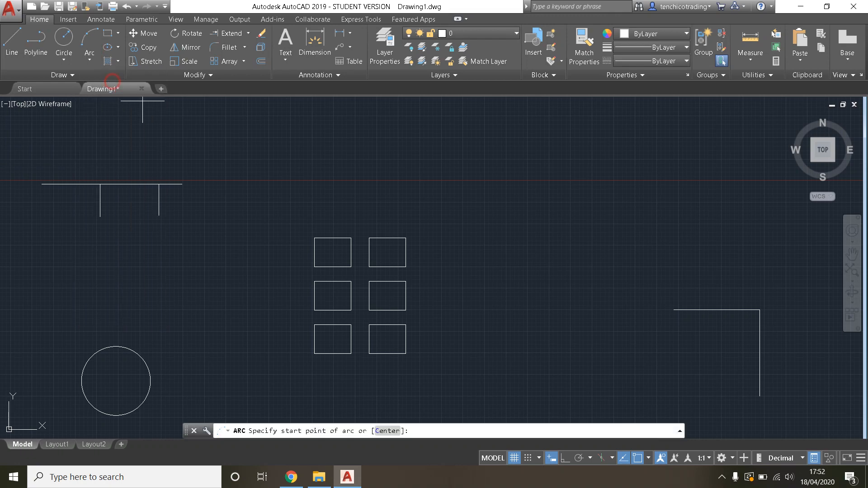
scroll(330, 277, down, 5)
middle_drag(306, 283, 406, 248)
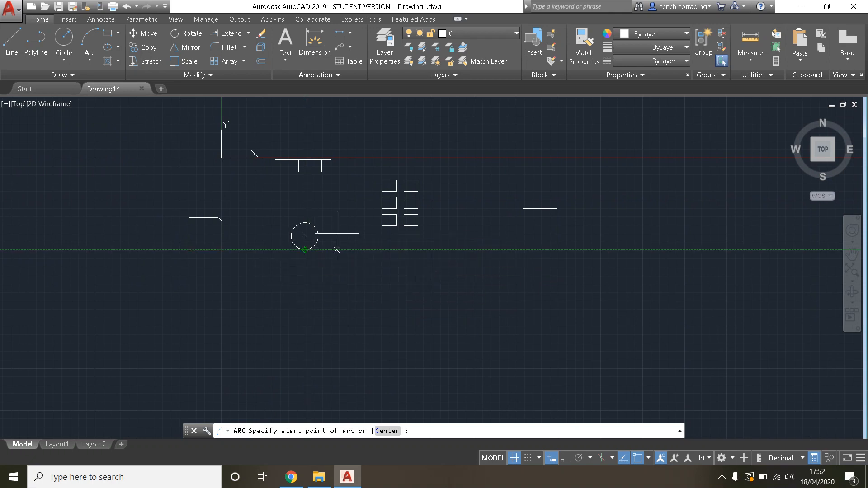
click(273, 262)
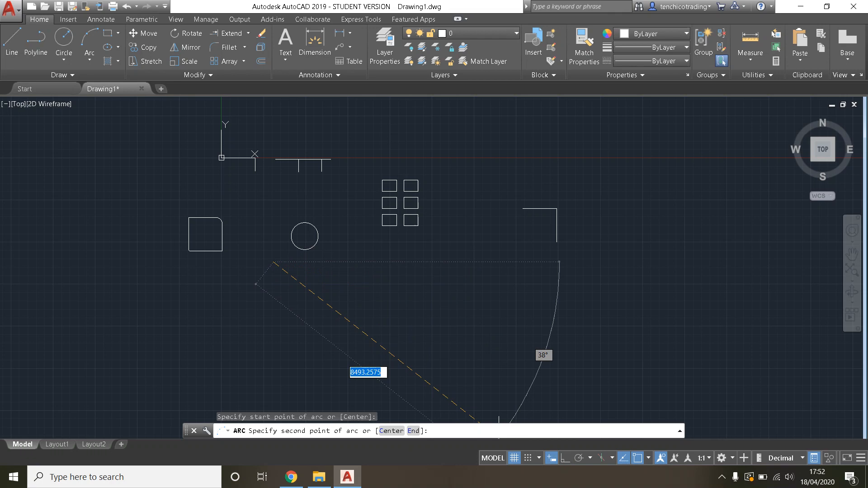
click(374, 290)
middle_drag(484, 370, 449, 314)
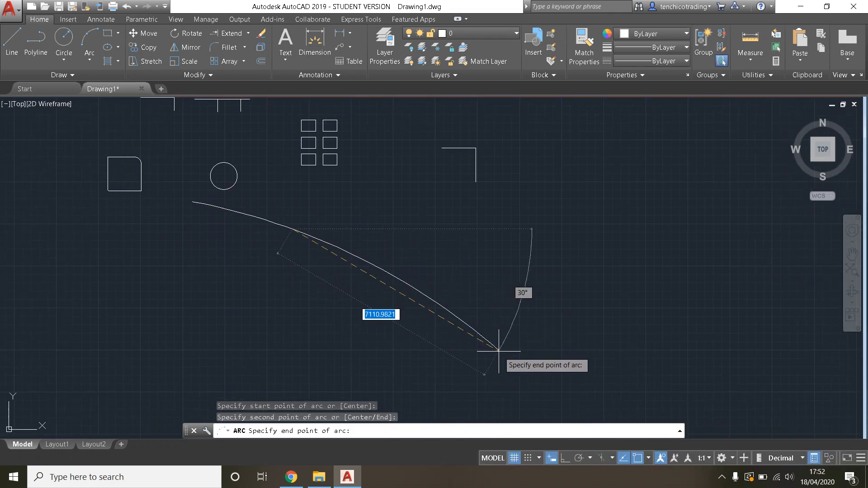
click(461, 384)
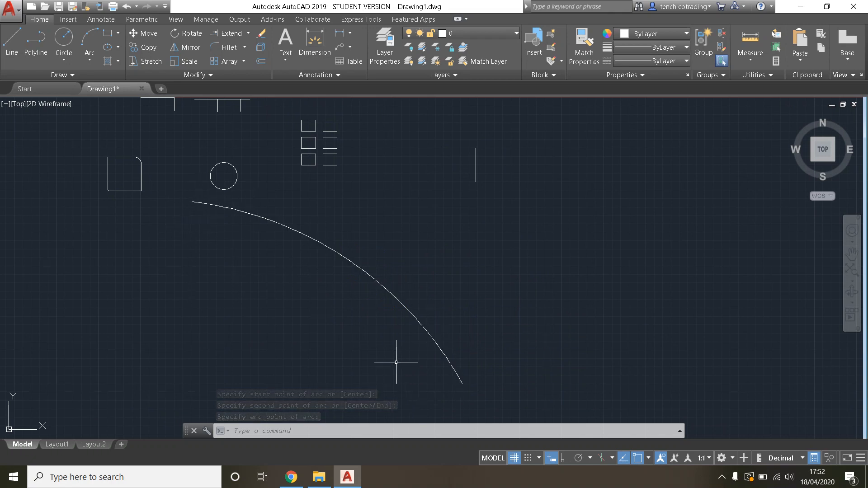
Create a path array of the circle along the large arc, keeping the 1200 item spacing, and finish the array
click(244, 61)
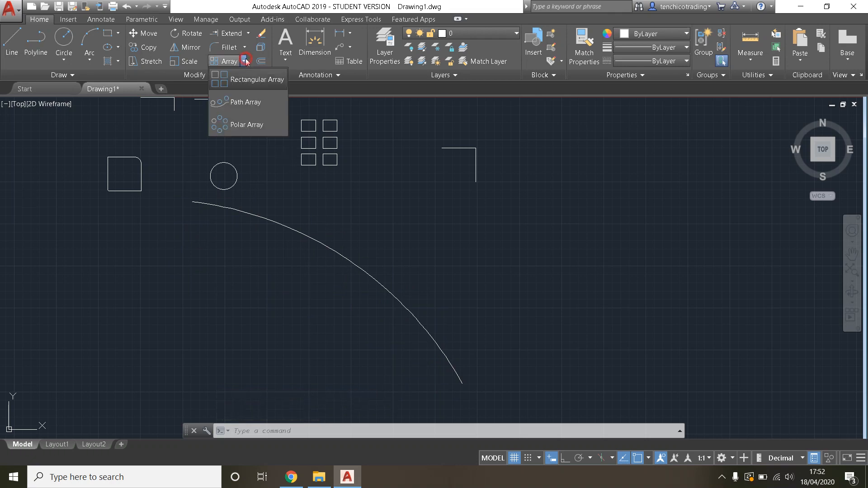
click(246, 102)
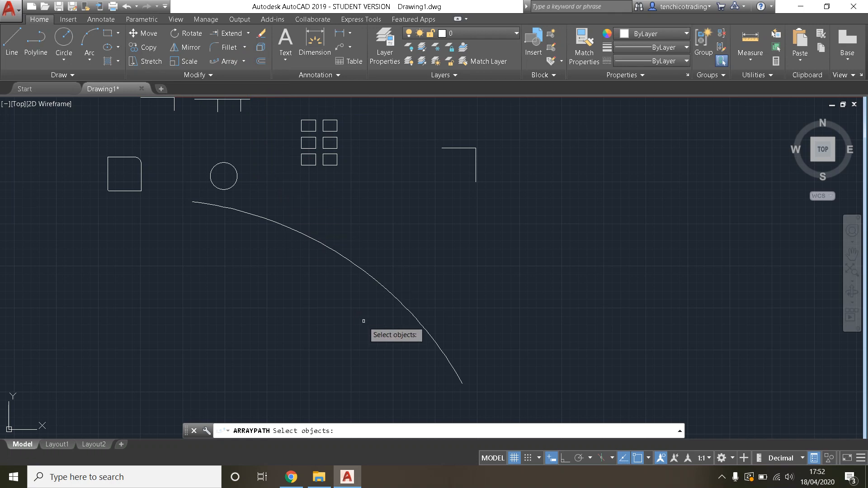
mouse_move(259, 149)
mouse_down()
mouse_move(213, 147)
mouse_move(212, 186)
mouse_move(236, 192)
mouse_up()
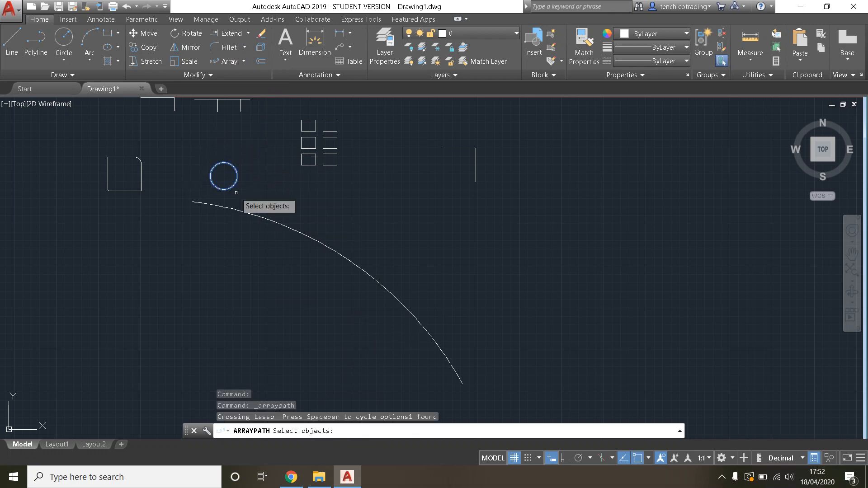
key(Return)
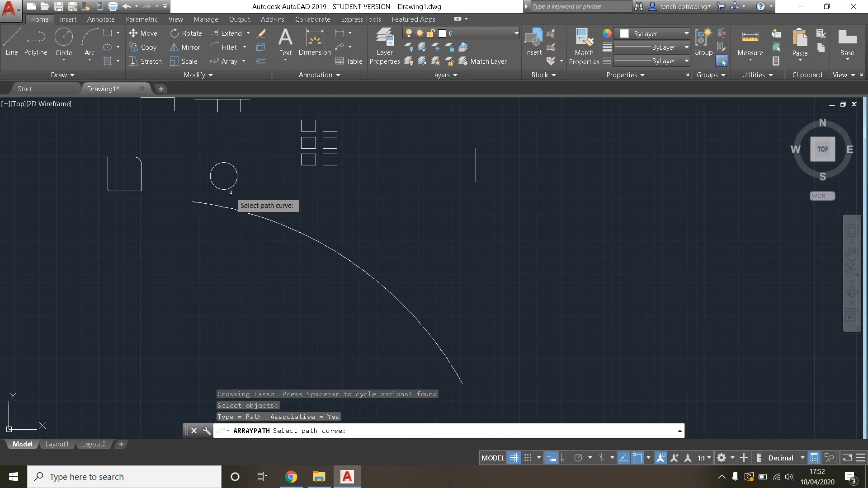
click(269, 220)
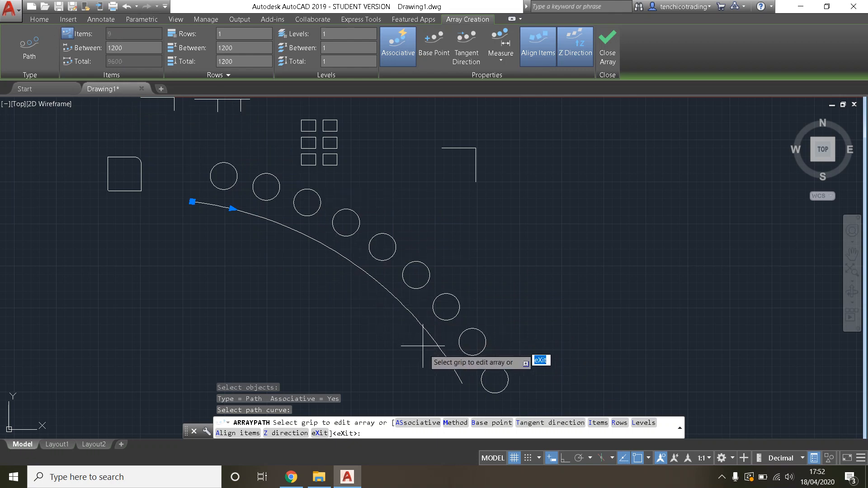
middle_drag(466, 379, 425, 372)
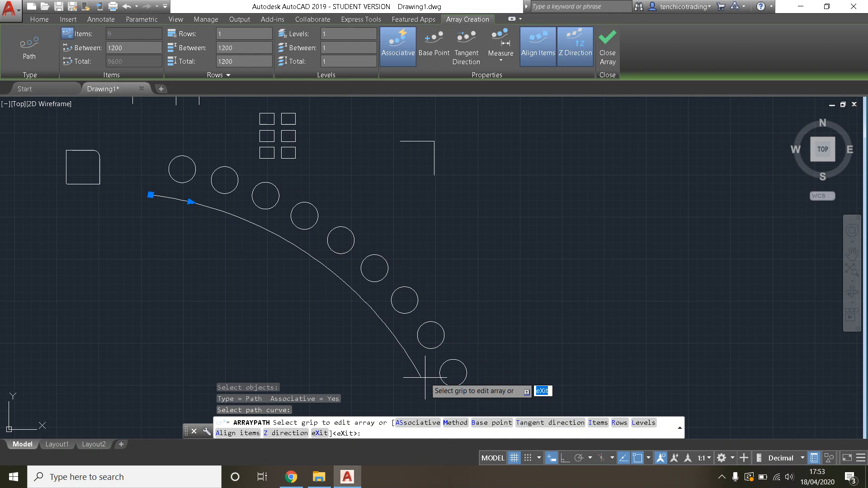
key(Return)
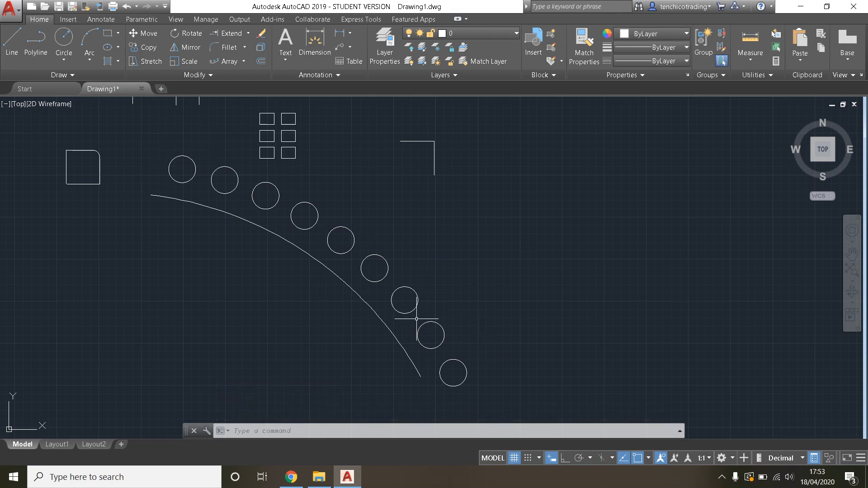
Draw a small circle of about 83 radius just outside the right side of the last large circle in the path array
click(244, 61)
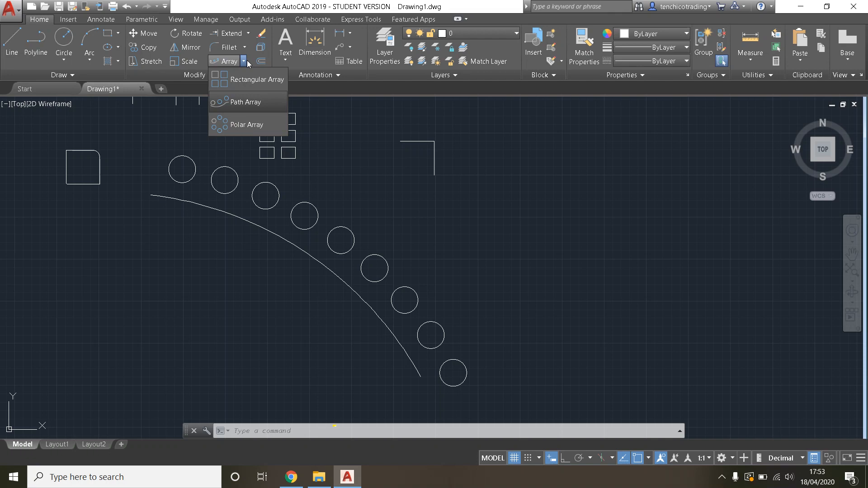
scroll(448, 379, up, 5)
middle_drag(457, 368, 412, 290)
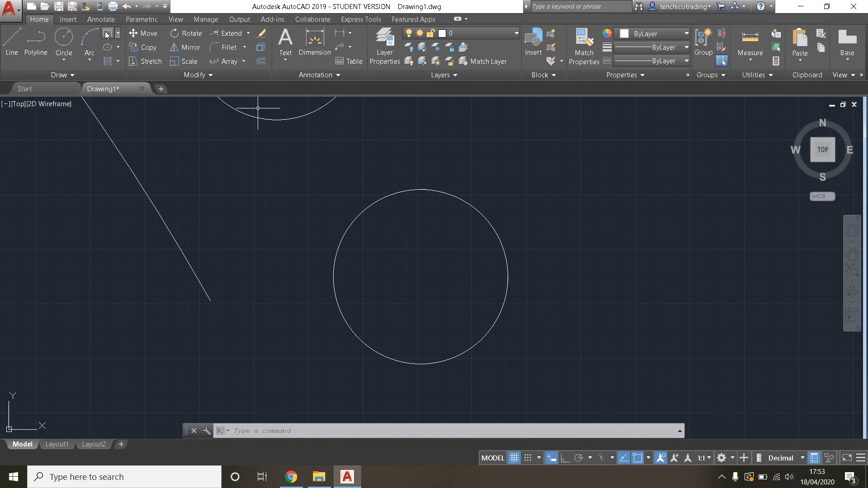
click(63, 41)
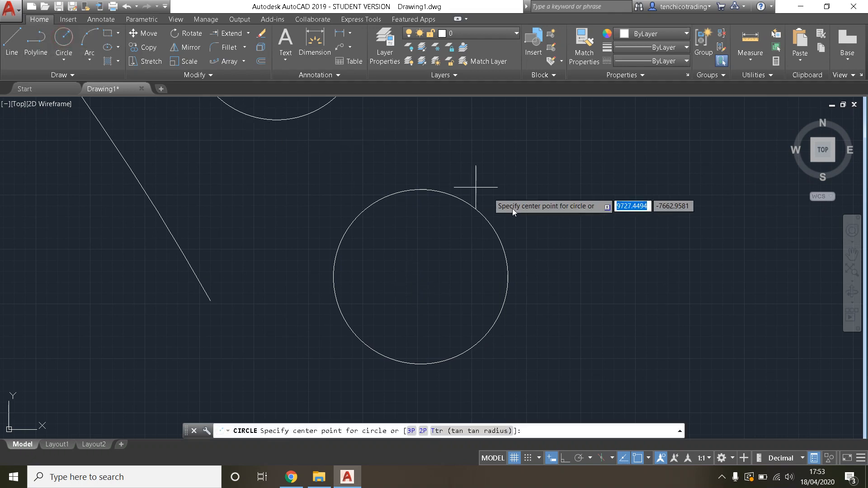
click(540, 264)
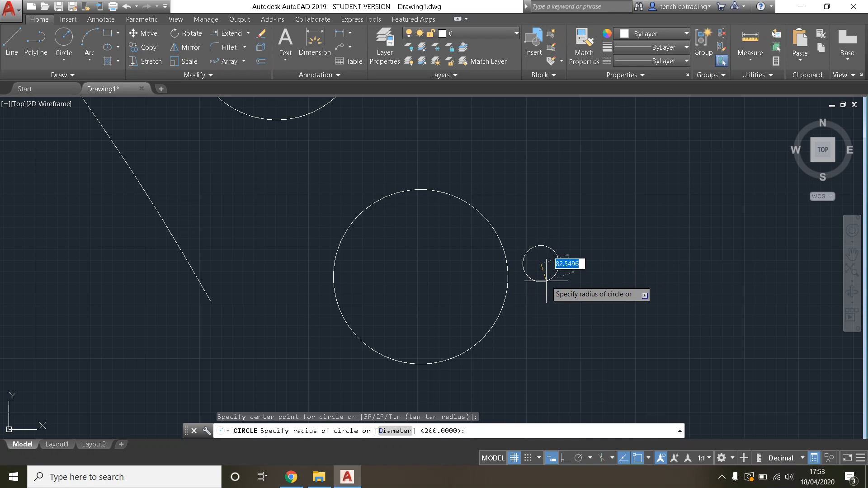
click(546, 280)
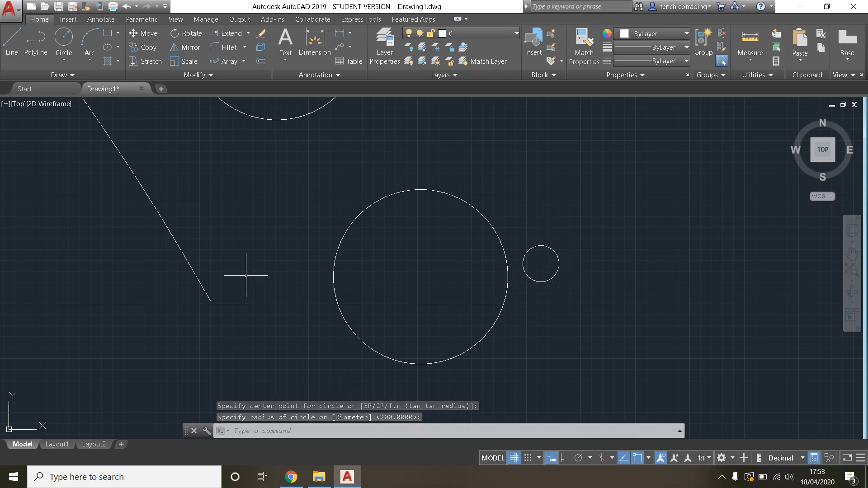
Create a polar array of the small circle around the large circle's centre, with 6 items filling 360 degrees
scroll(368, 258, up, 3)
mouse_move(326, 241)
middle_down()
mouse_move(337, 274)
mouse_move(332, 297)
middle_up()
scroll(335, 278, down, 2)
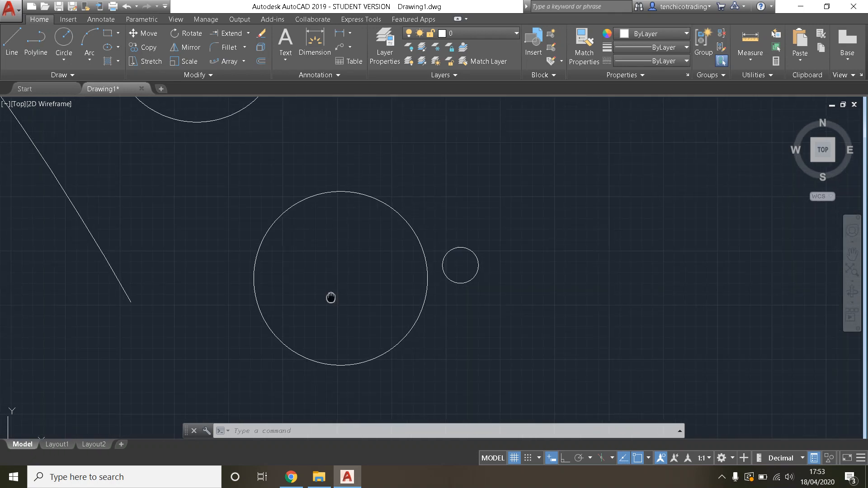
click(244, 60)
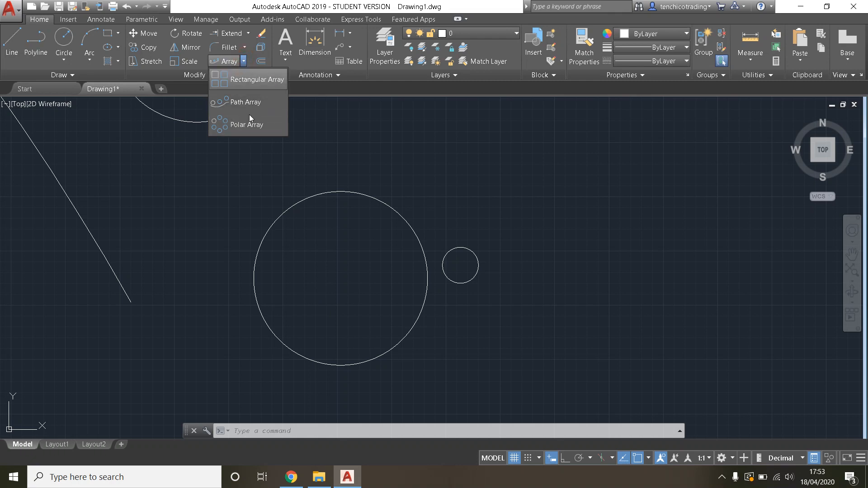
click(252, 129)
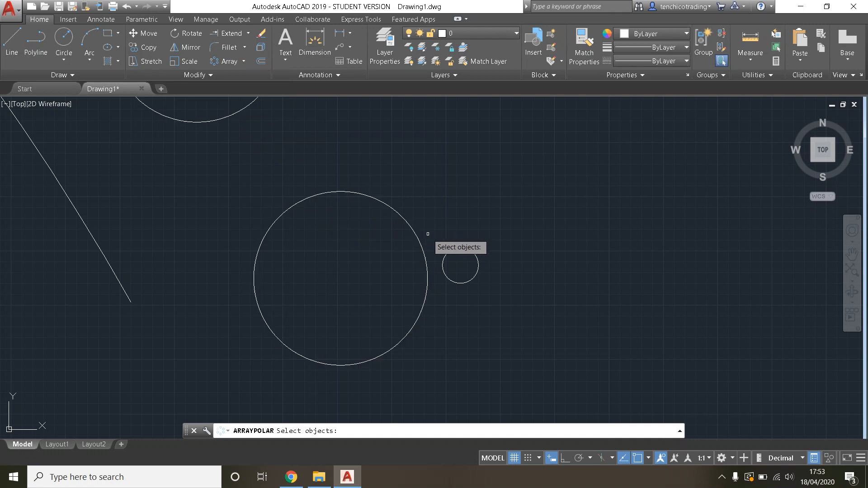
click(447, 250)
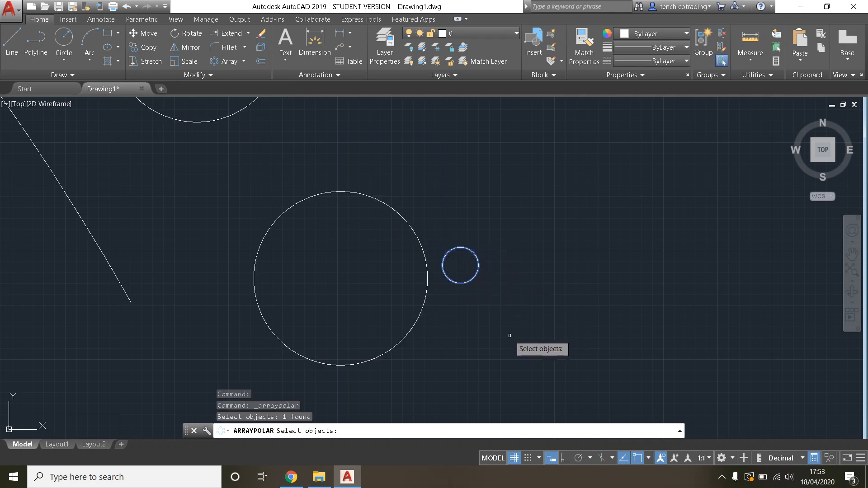
key(Return)
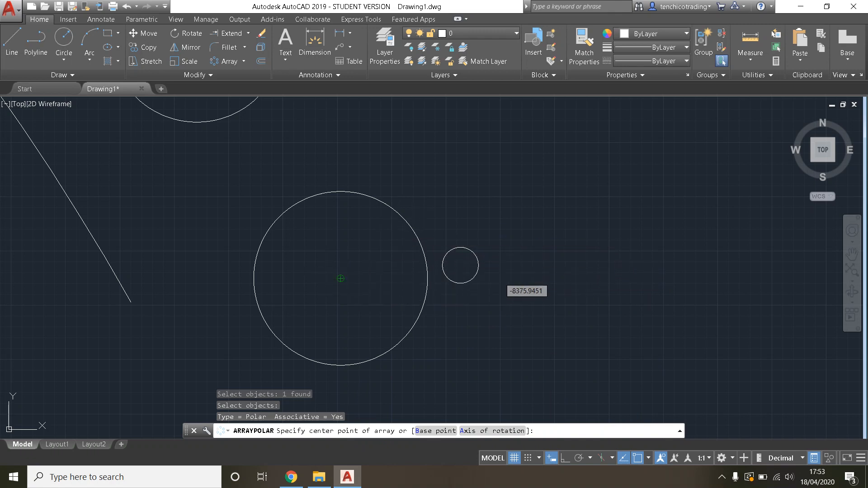
click(340, 278)
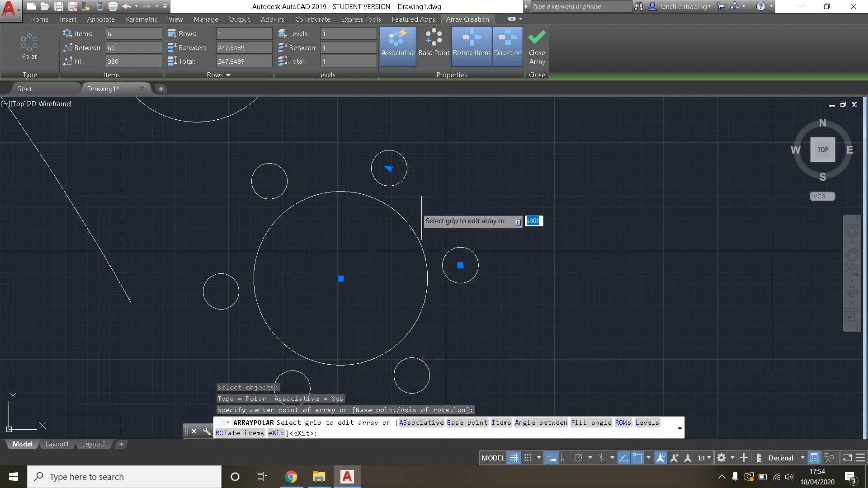
Reduce the angle between the polar array items to 35 degrees using its angle grip and finish the array
click(389, 169)
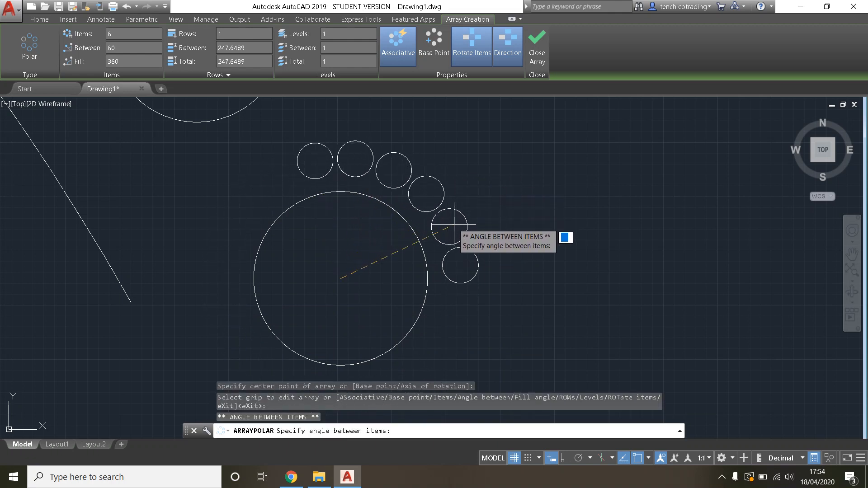
click(407, 220)
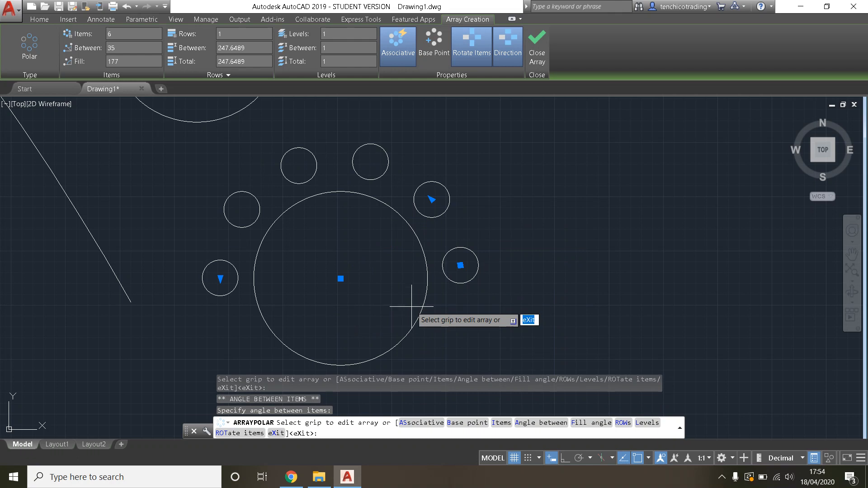
key(Escape)
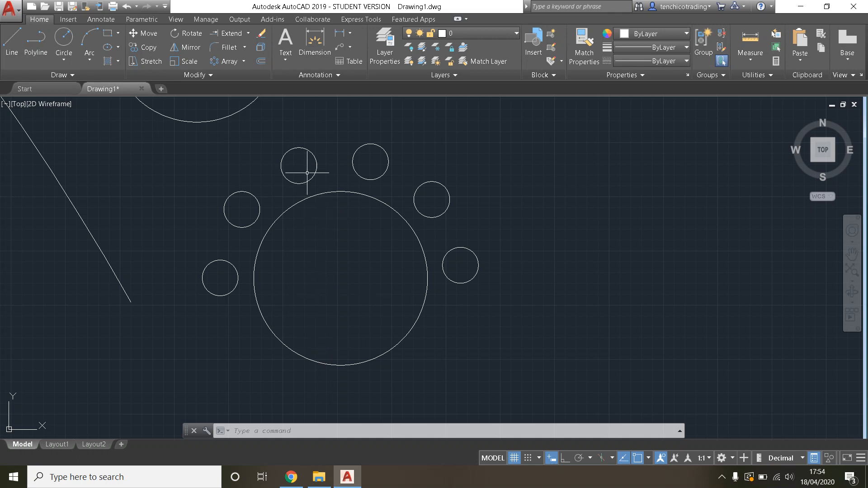
Erase the polar array of small circles and undo the erase
click(243, 61)
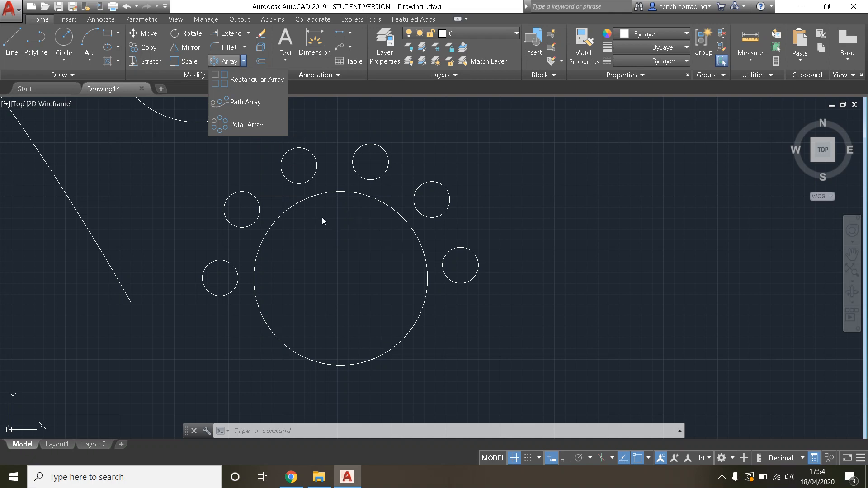
click(312, 88)
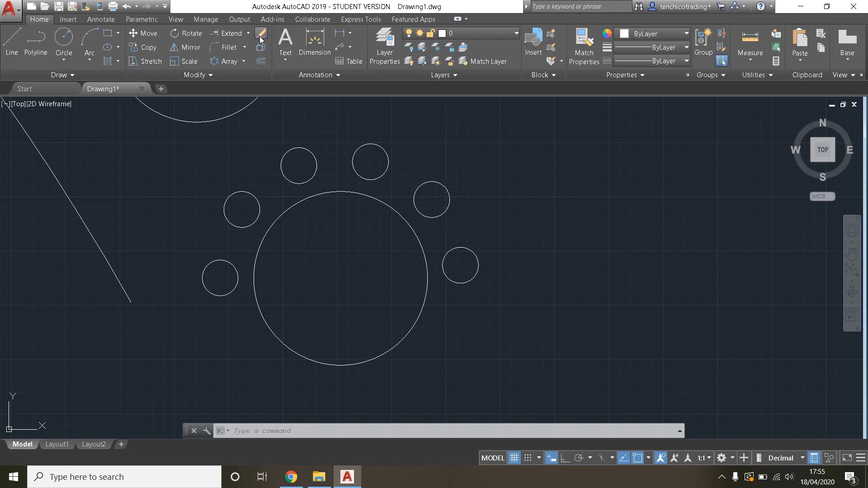
click(260, 38)
click(418, 187)
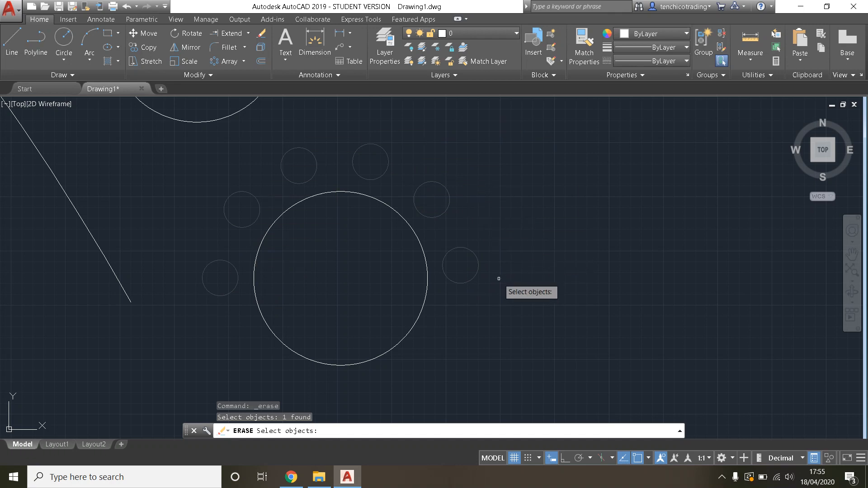
key(Return)
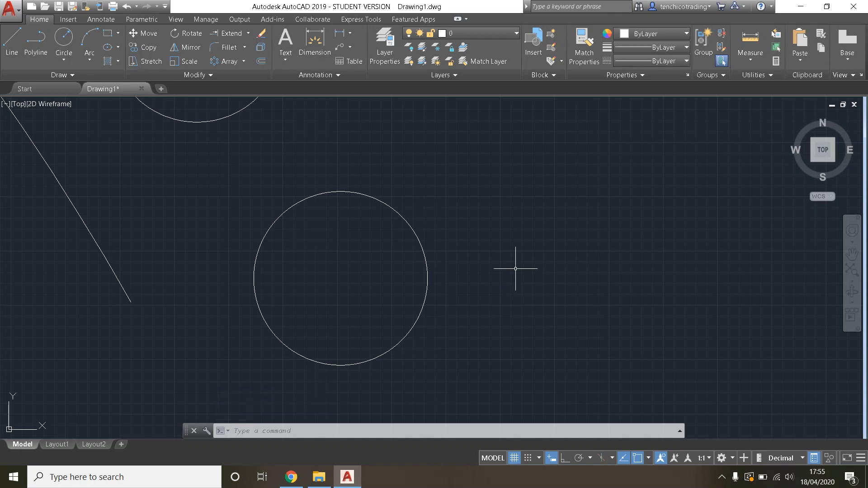
key(ctrl+z)
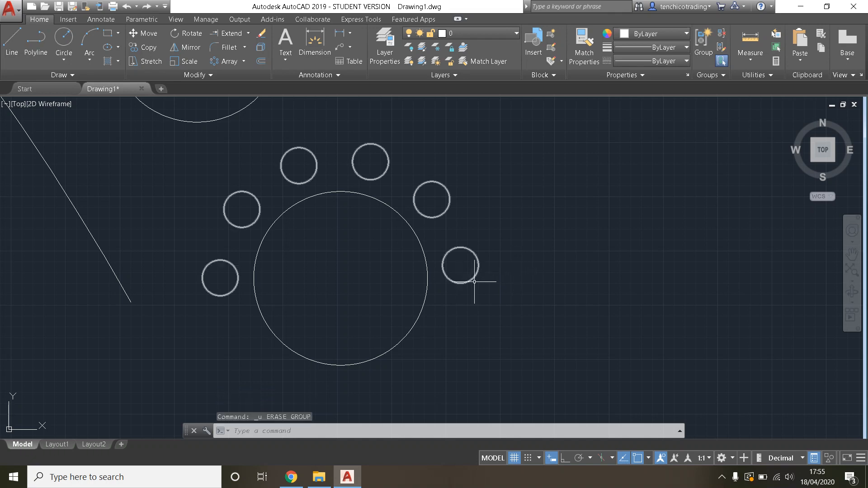
Offset the horizontal line of the two-line corner upward by a distance of 220
scroll(484, 294, down, 2)
middle_drag(494, 296, 326, 283)
scroll(326, 283, down, 3)
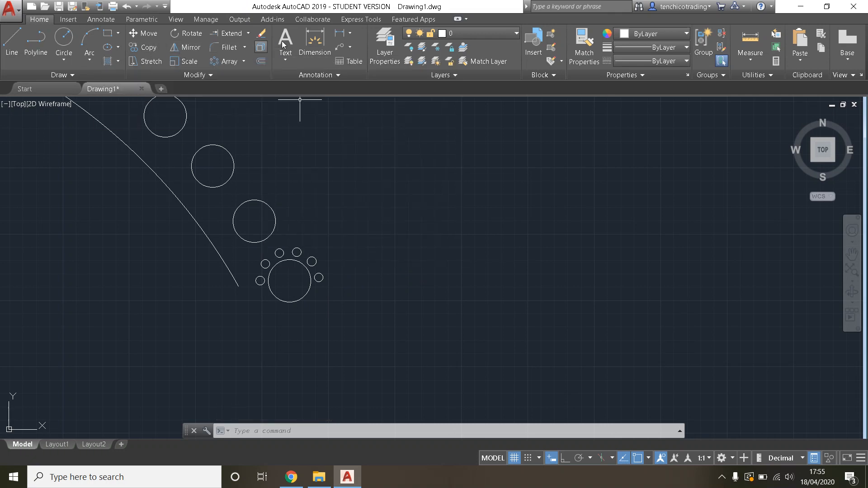
click(261, 62)
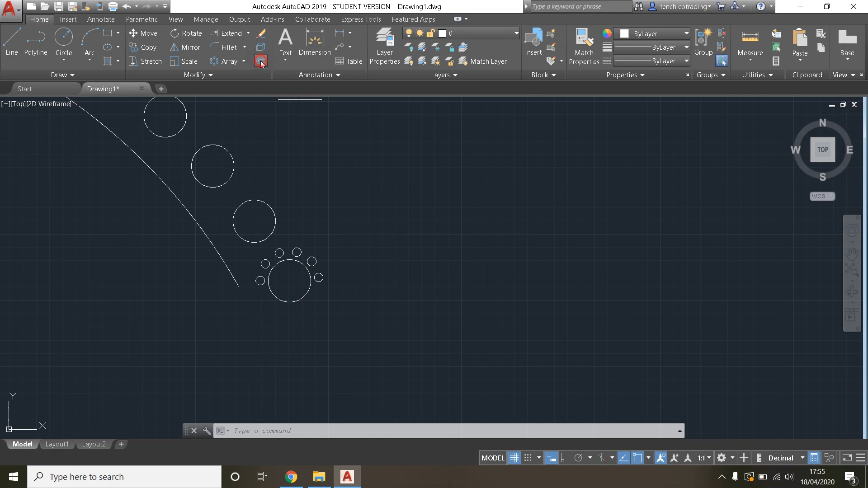
middle_drag(553, 244, 357, 209)
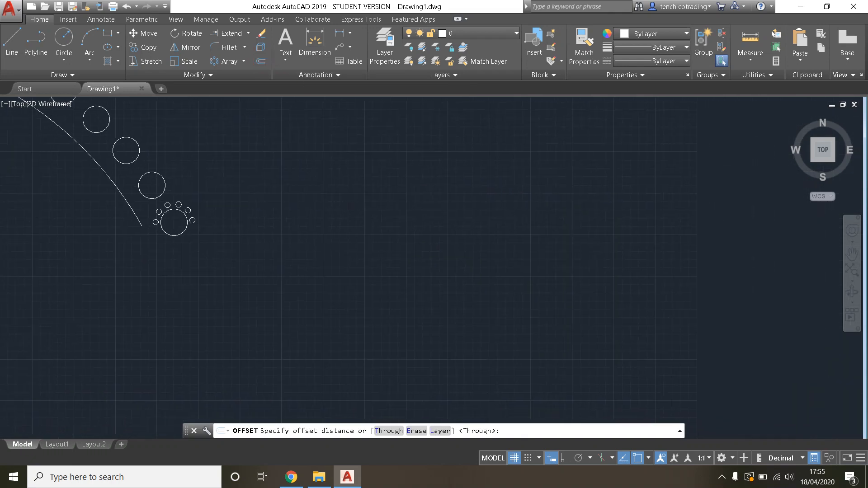
scroll(516, 219, down, 5)
middle_drag(523, 221, 308, 256)
scroll(445, 260, down, 2)
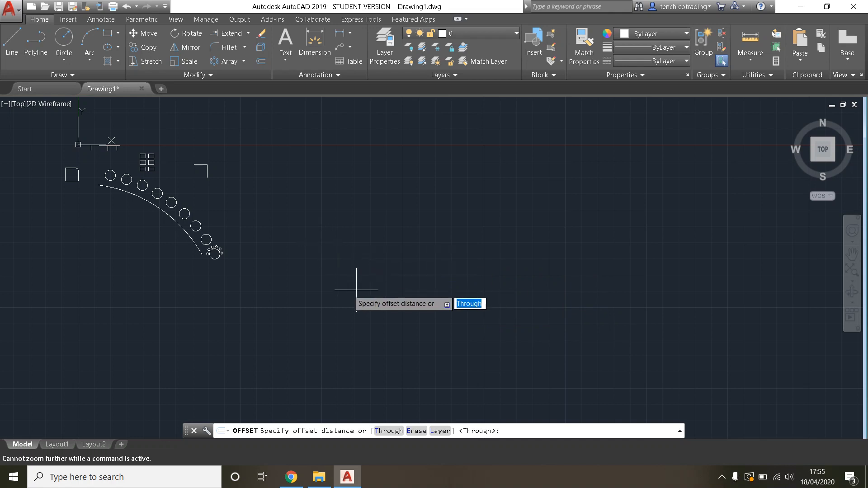
scroll(203, 168, up, 10)
middle_drag(253, 226, 407, 141)
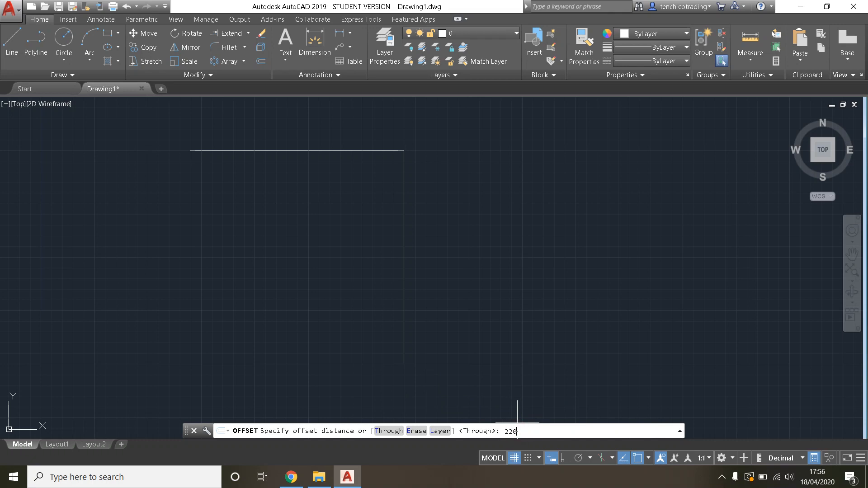
key(Return)
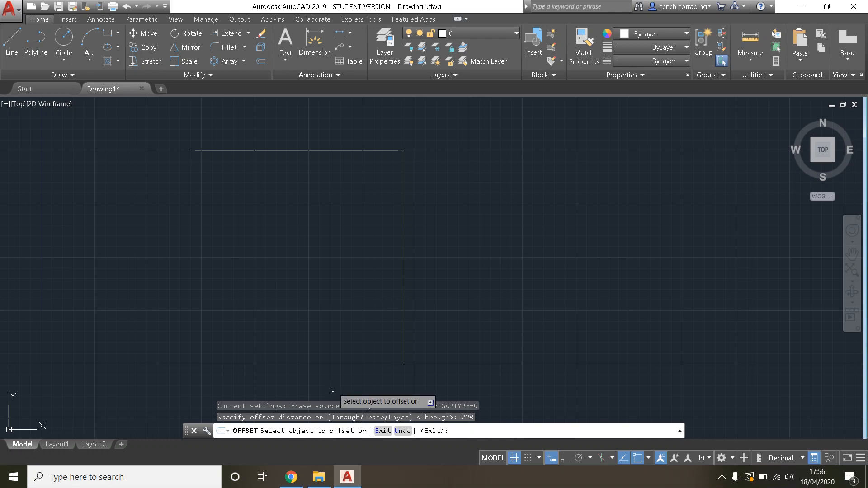
click(317, 149)
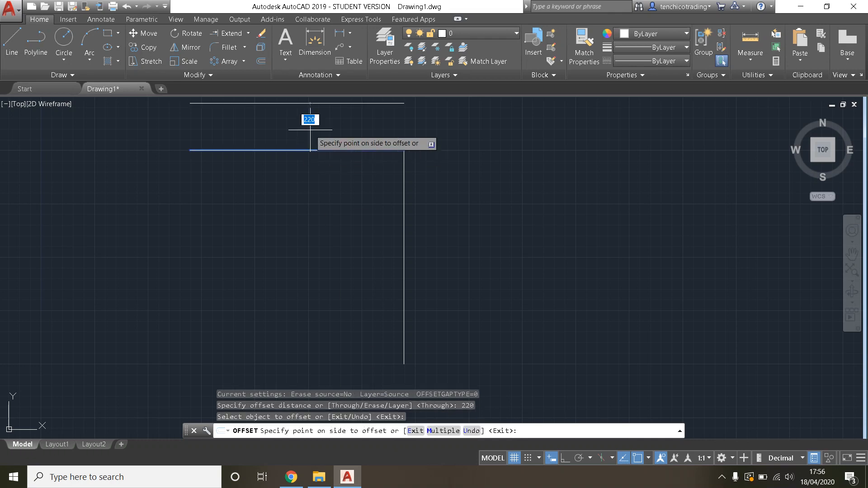
scroll(310, 150, down, 2)
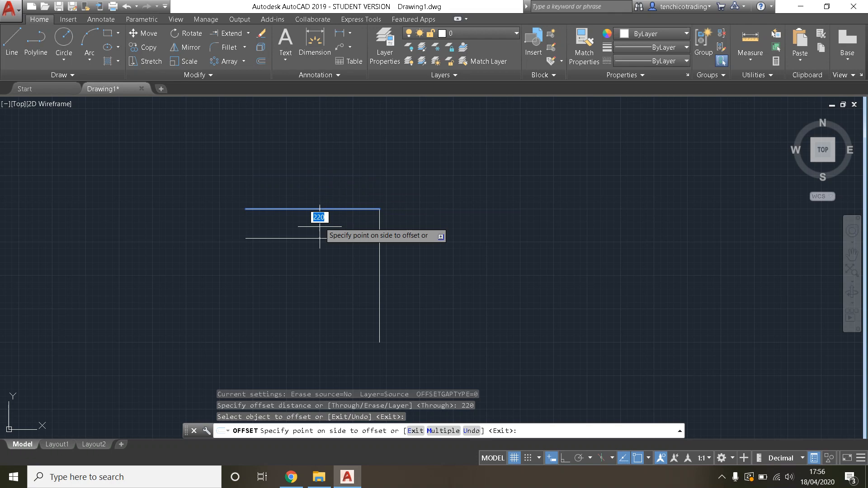
click(316, 179)
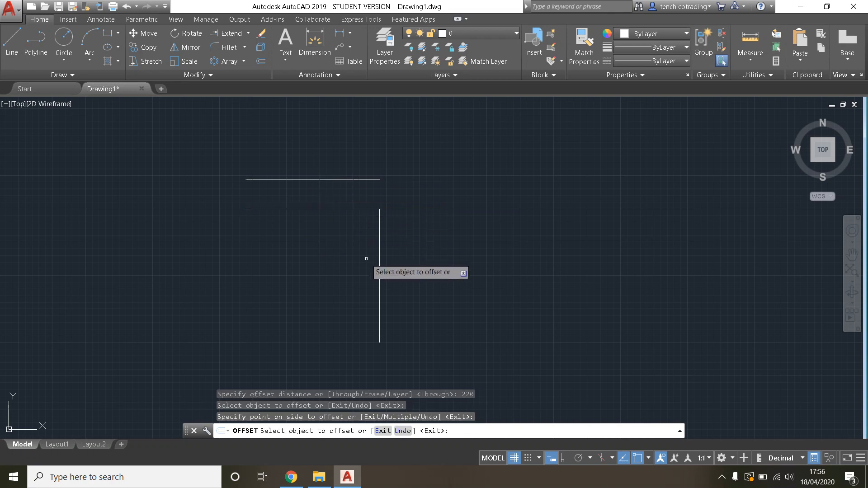
Offset the corner's vertical line to its right by the same 220 distance and finish the Offset command
click(380, 266)
click(412, 265)
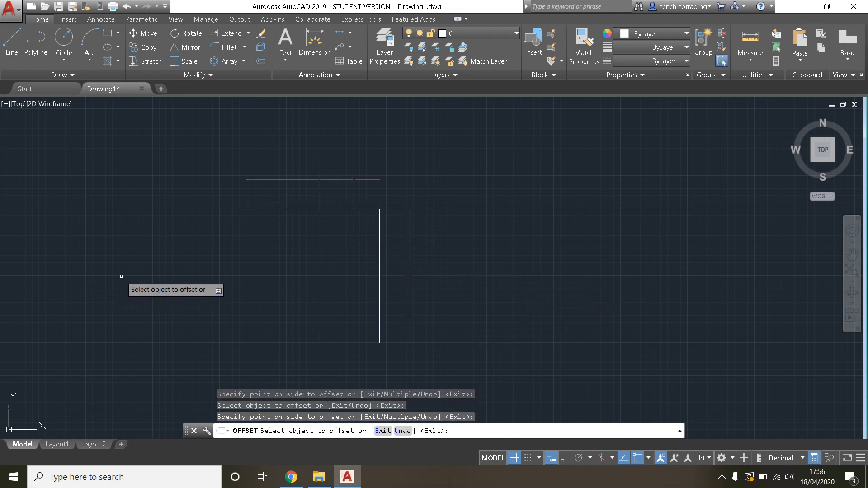
key(Escape)
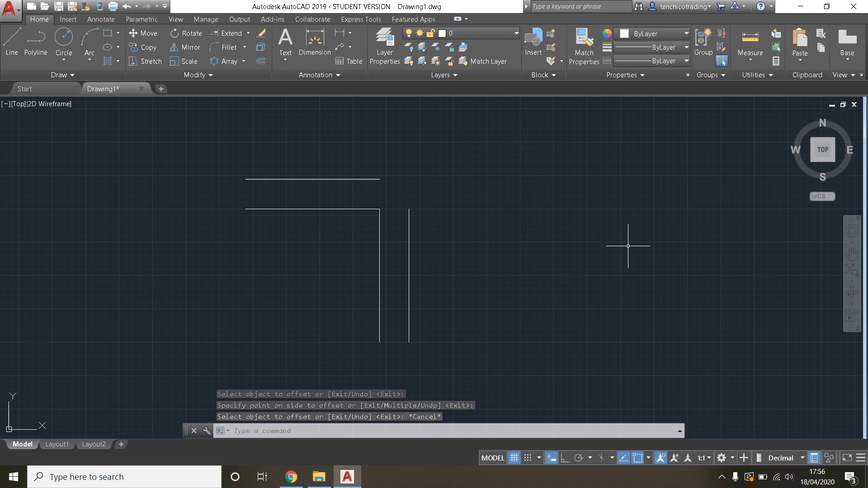
Start the Line command and turn on Ortho mode
click(12, 39)
scroll(612, 243, down, 2)
middle_drag(612, 244, 471, 243)
click(563, 458)
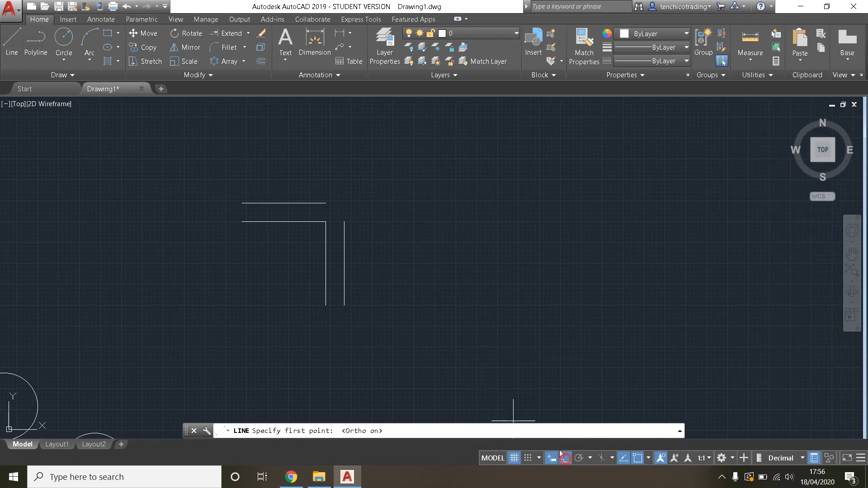
click(434, 166)
click(548, 166)
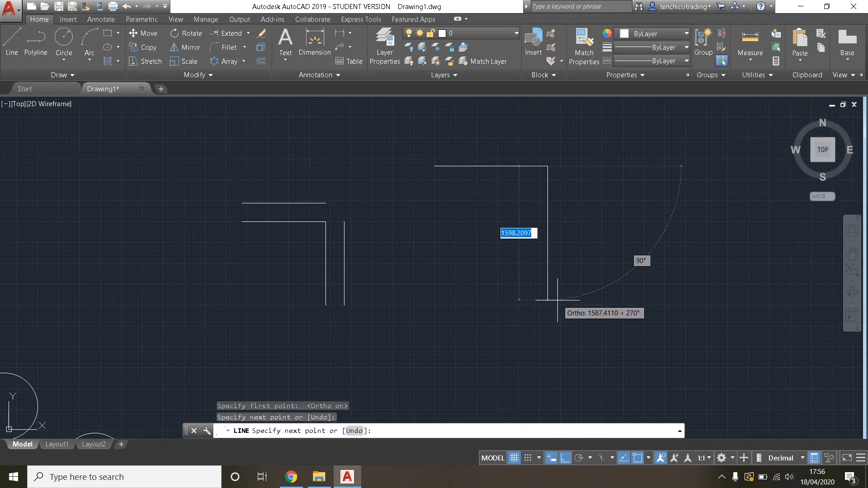
click(557, 300)
click(668, 296)
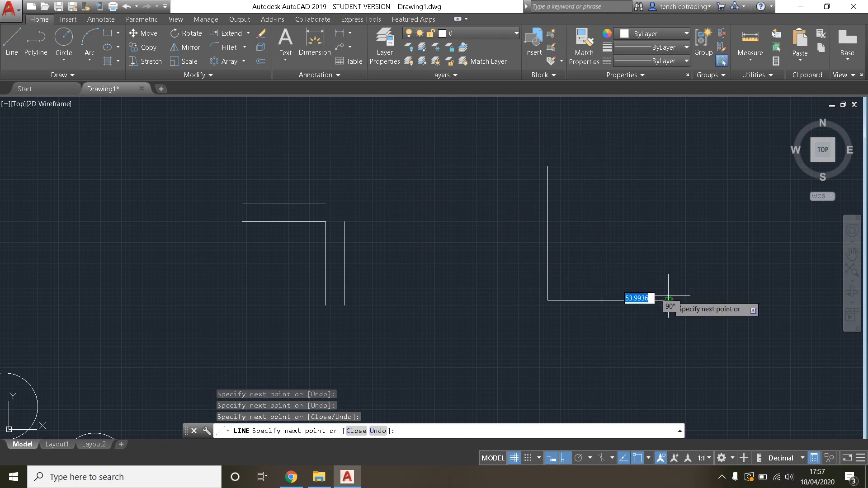
key(ctrl+z)
key(ctrl+z)
key(ctrl+z)
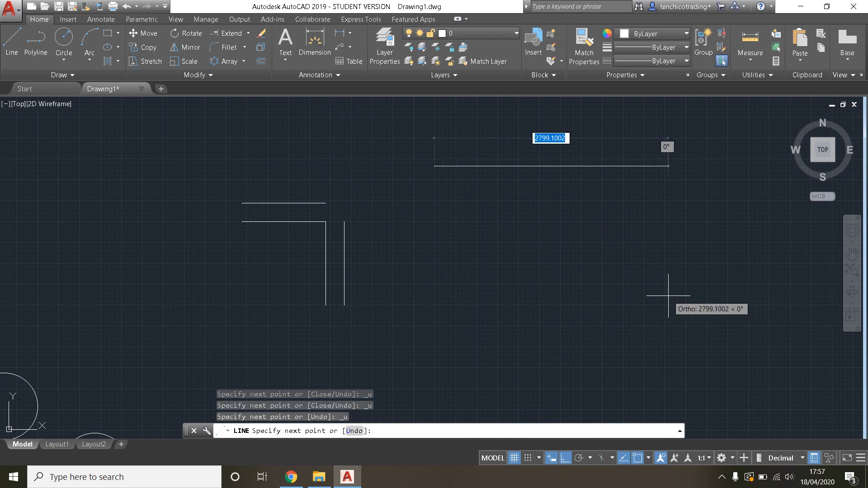
key(Escape)
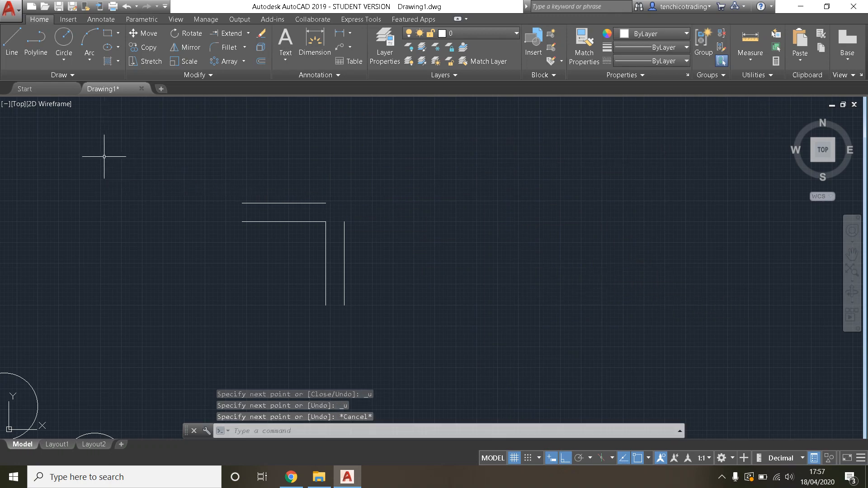
Draw a stepped four-segment polyline right of the offset corner, running right, down, right and down
click(36, 43)
click(413, 177)
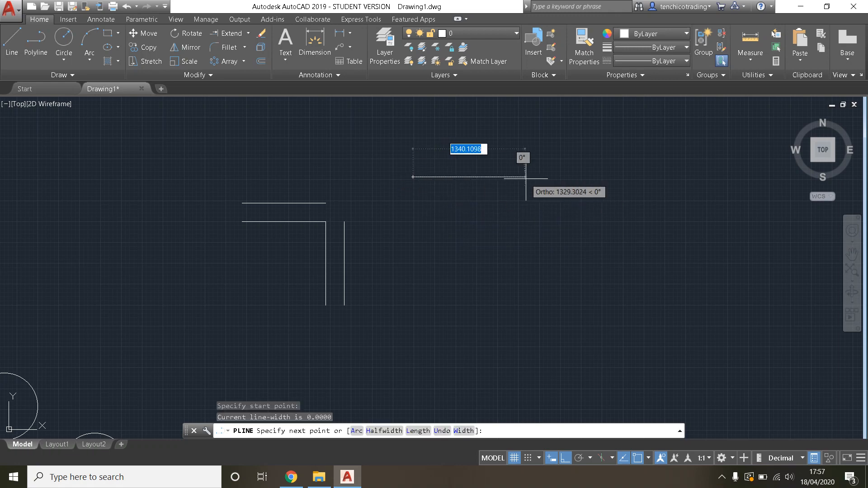
click(532, 177)
click(532, 287)
click(639, 287)
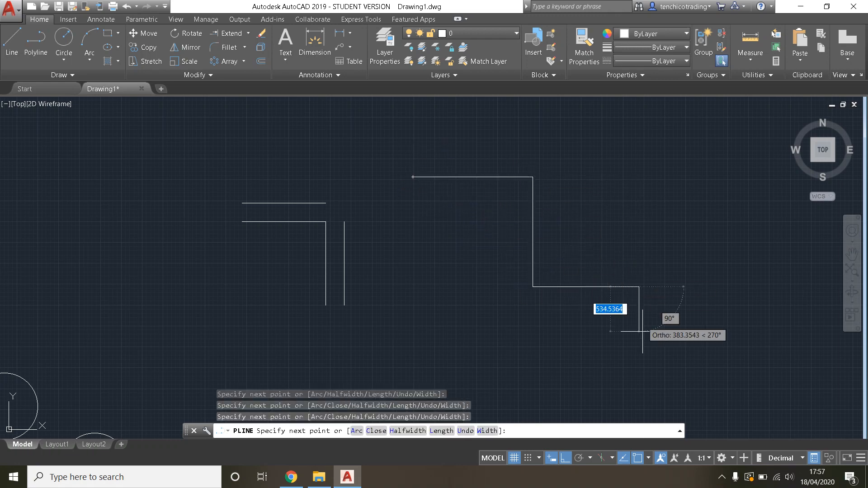
click(639, 354)
key(Escape)
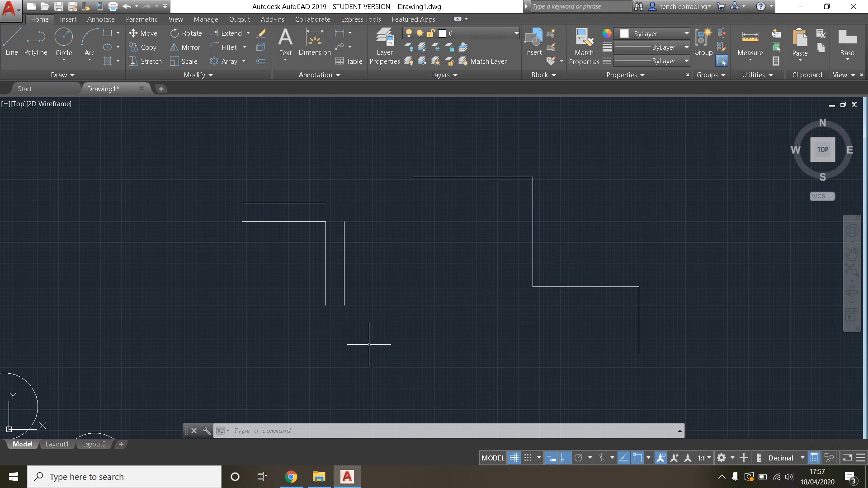
Offset the stepped polyline to its upper-right side by a distance of 220 and finish the Offset command
click(261, 61)
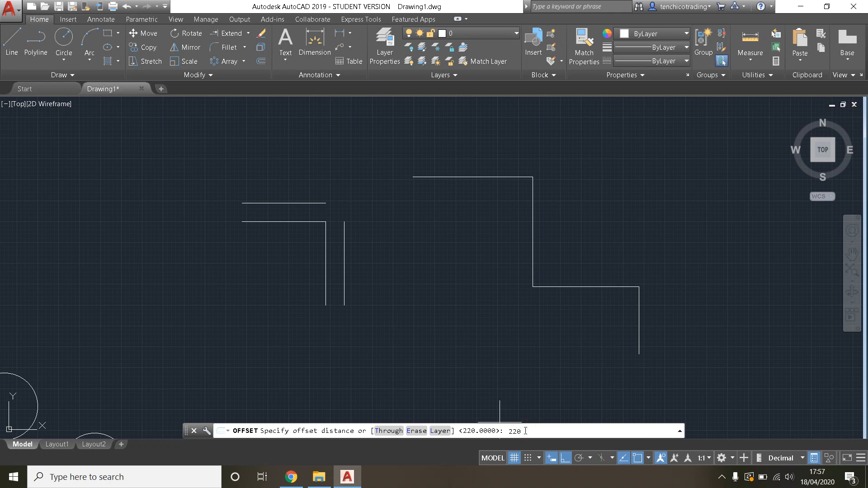
key(Return)
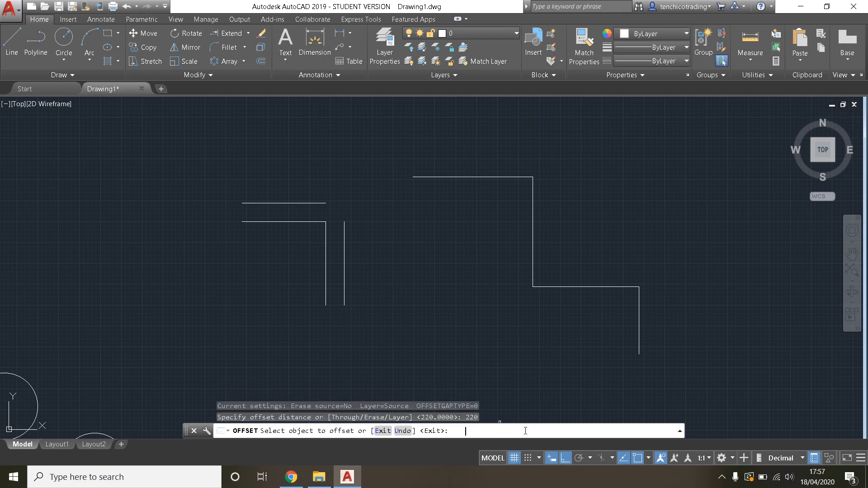
click(533, 231)
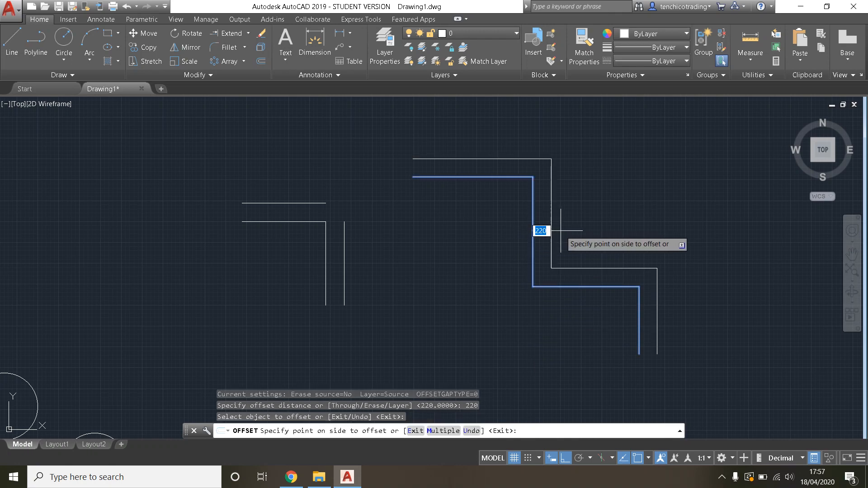
click(561, 231)
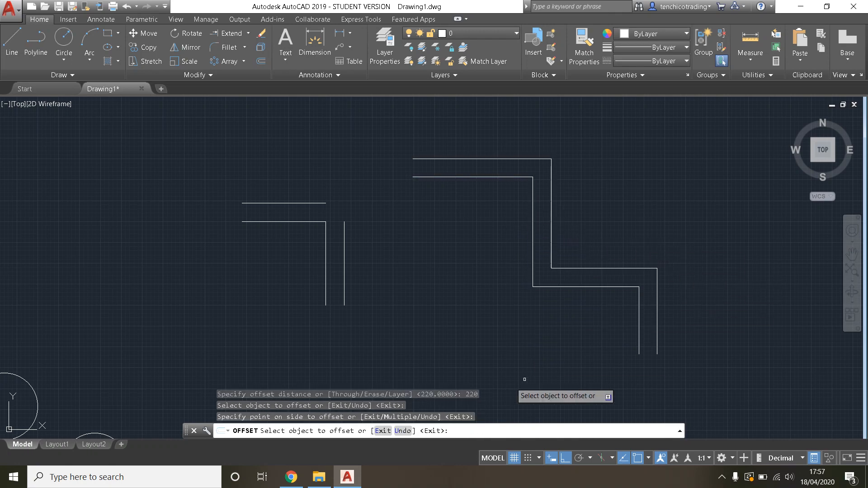
key(Escape)
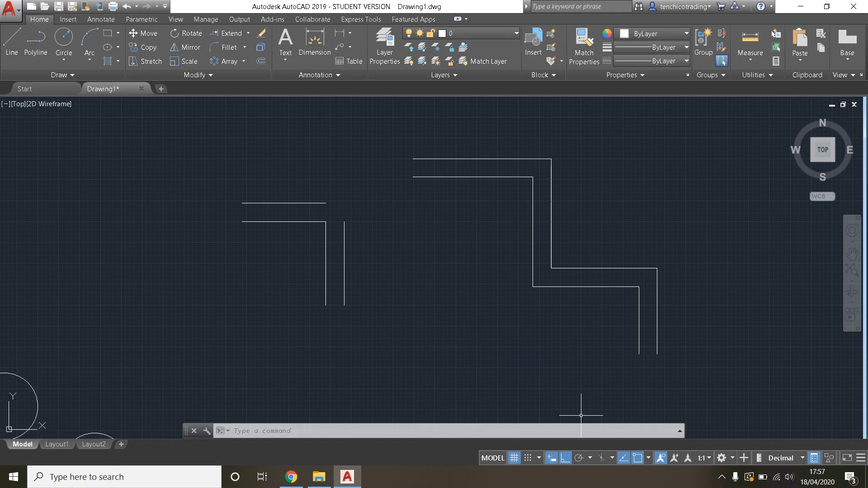
click(211, 76)
click(214, 75)
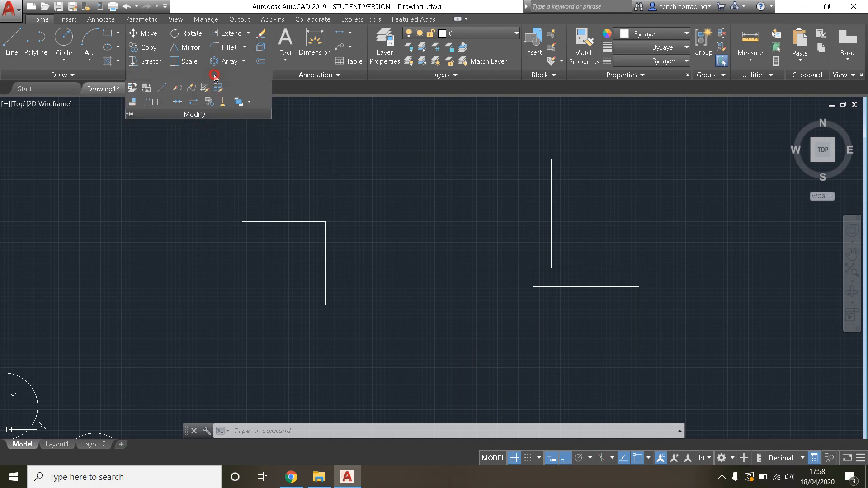
click(206, 111)
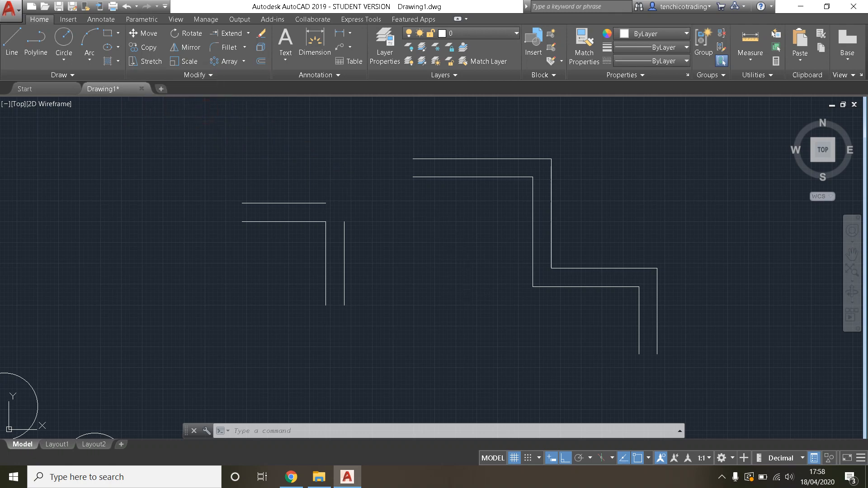
key(Escape)
key(Escape)
key(Escape)
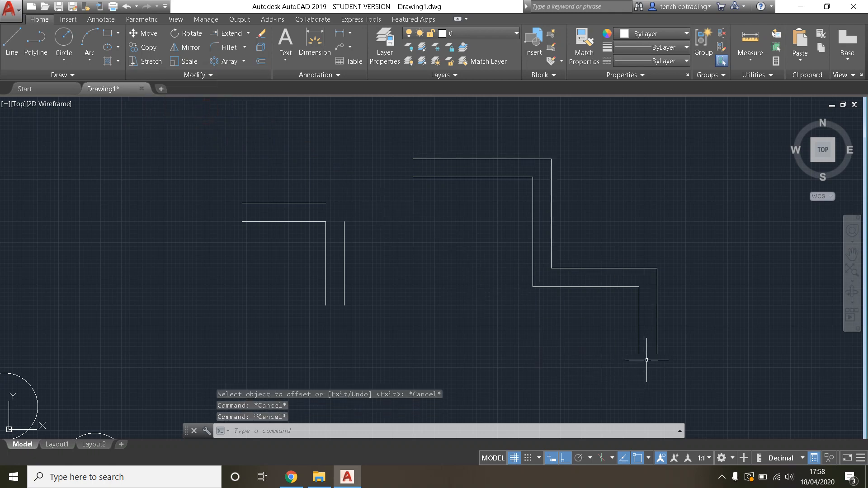